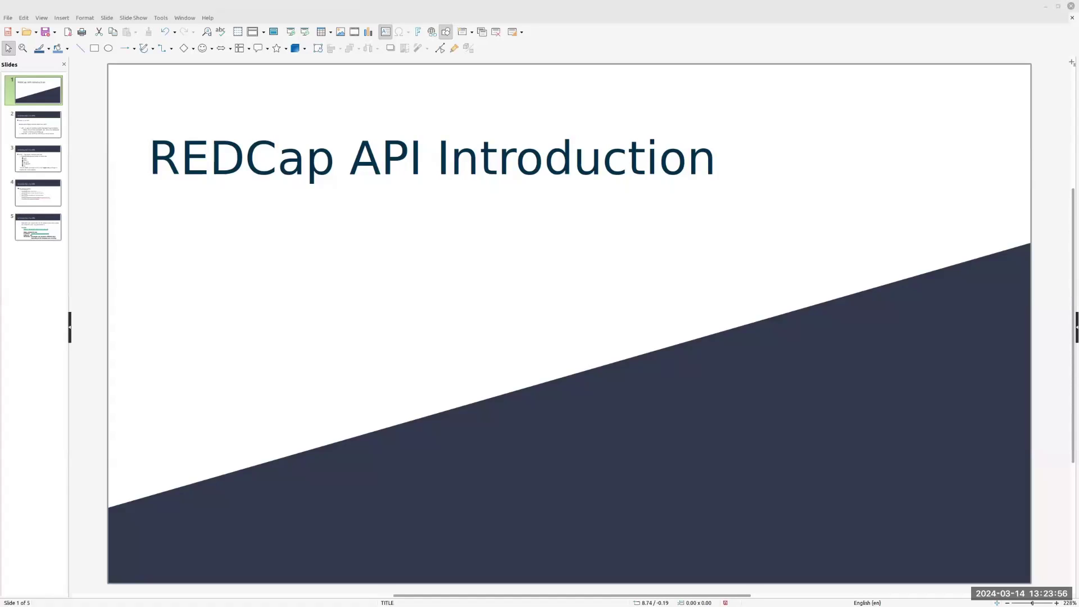
# Go through slides 2 to 5 on APIs, HTTP methods, response codes and web API addresses, highlighting "httr" on slide 3
pyautogui.click(56, 132)
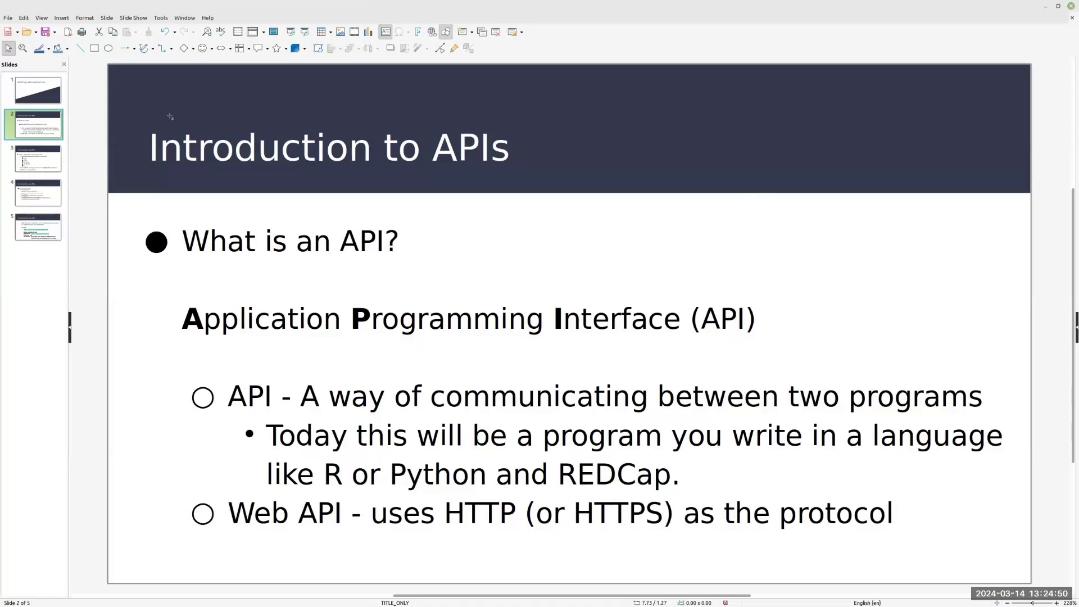
pyautogui.scroll(-1, 714, 253)
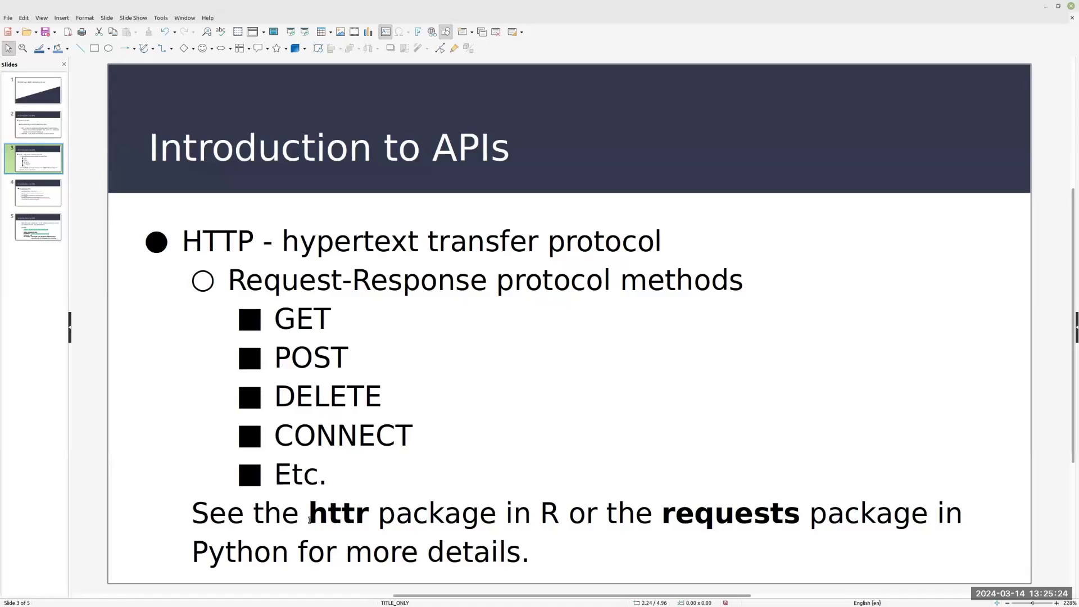
pyautogui.moveTo(310, 520); pyautogui.dragTo(370, 514)
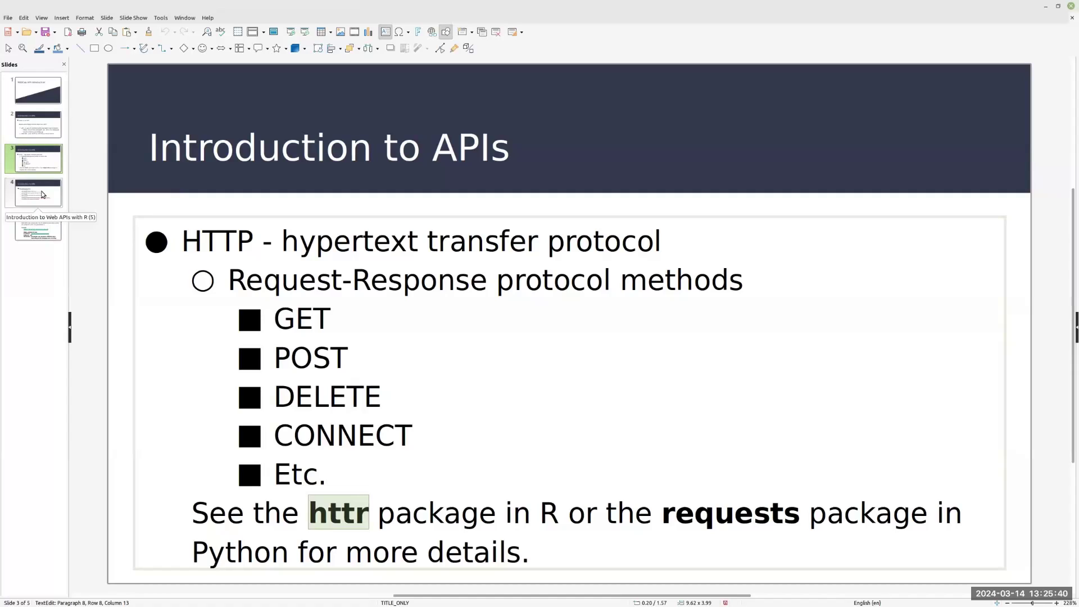
pyautogui.click(43, 194)
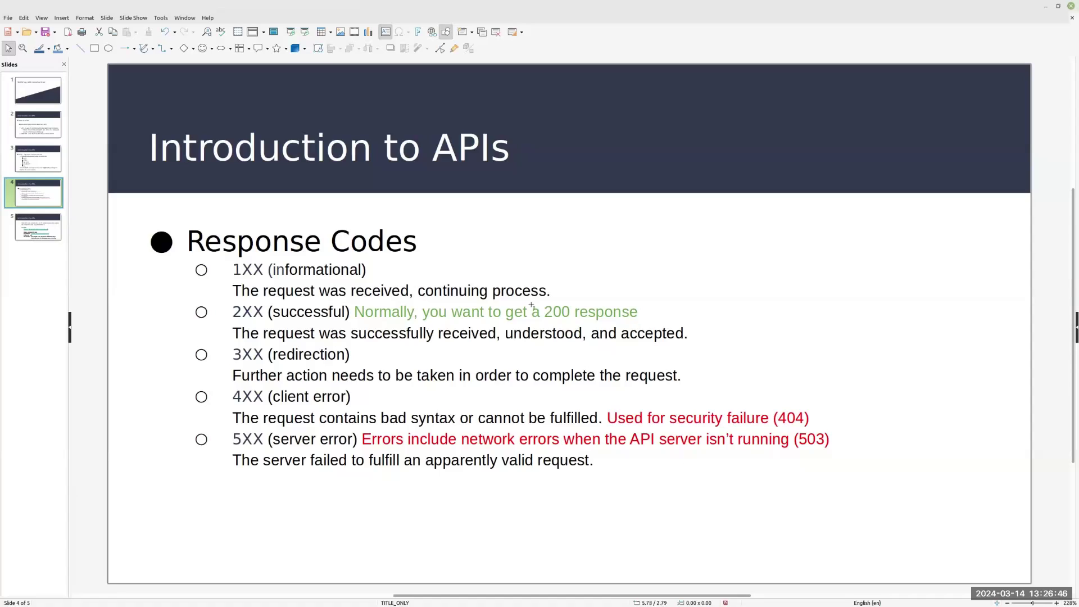
pyautogui.click(24, 237)
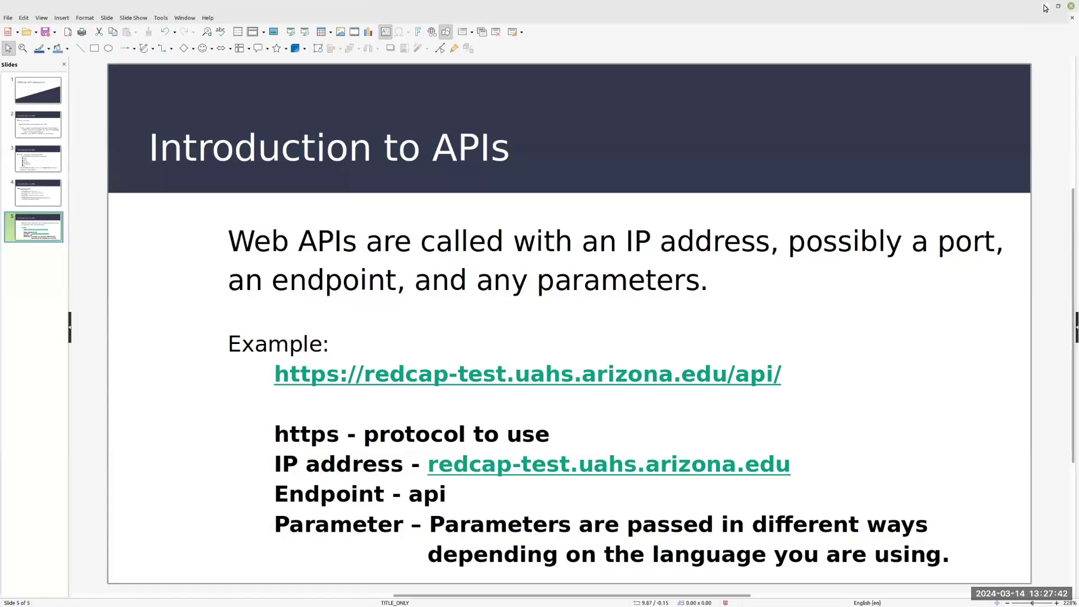
# Switch to REDCap in the browser and open the API page of the API Demonstration project
pyautogui.hotkey('alt', 'Tab')
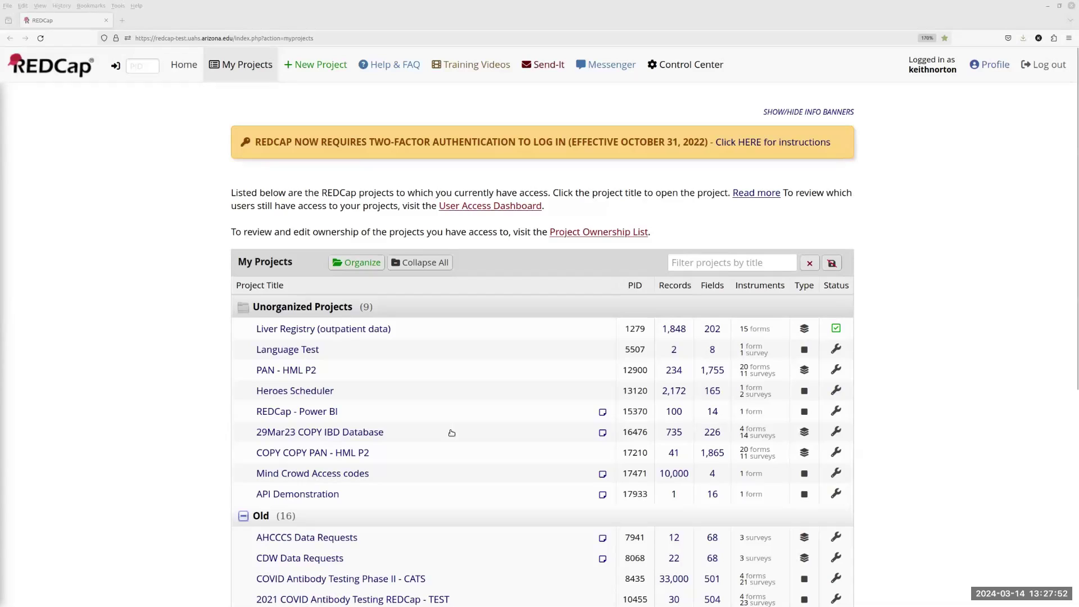
pyautogui.click(298, 494)
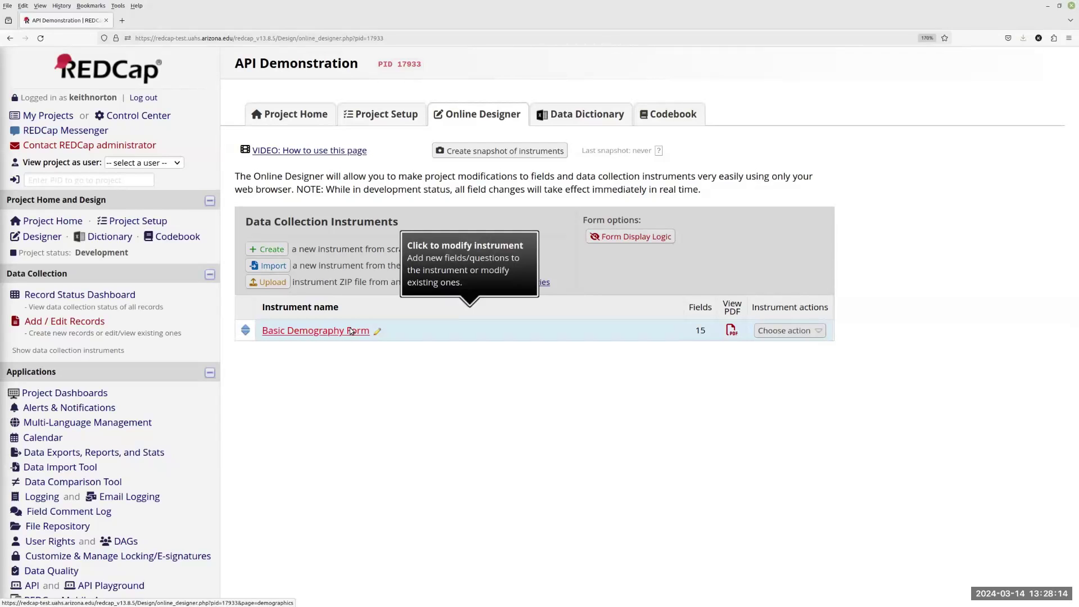
pyautogui.scroll(-5, 200, 436)
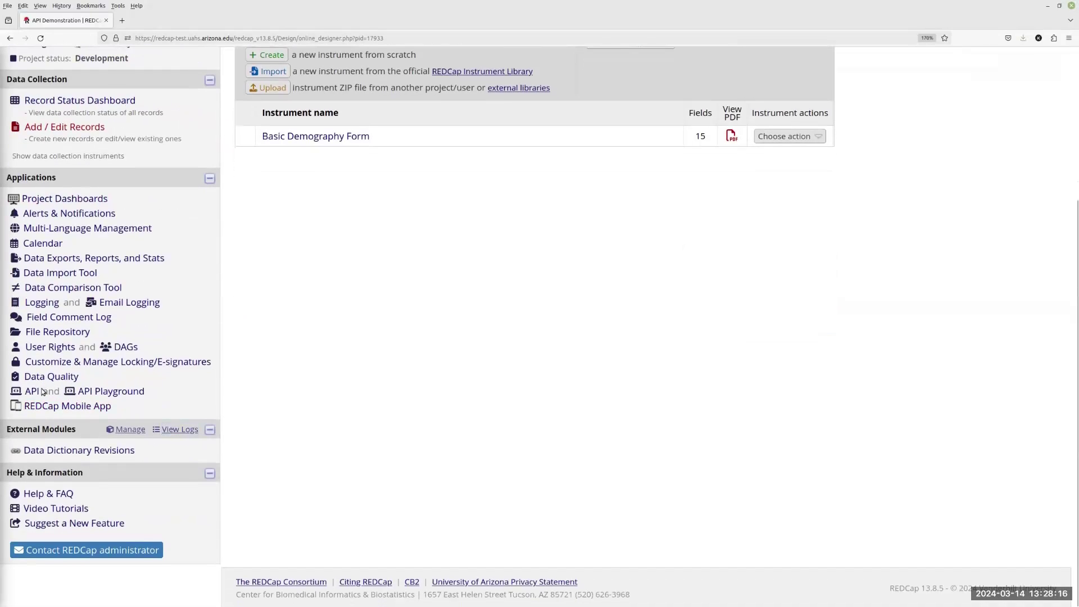
pyautogui.click(112, 393)
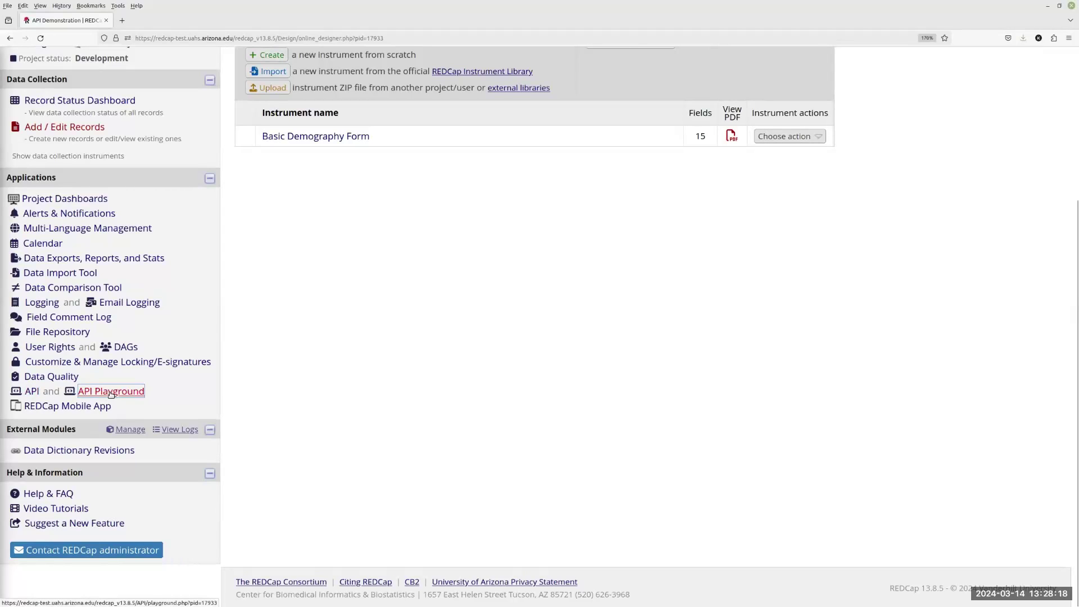
pyautogui.click(32, 392)
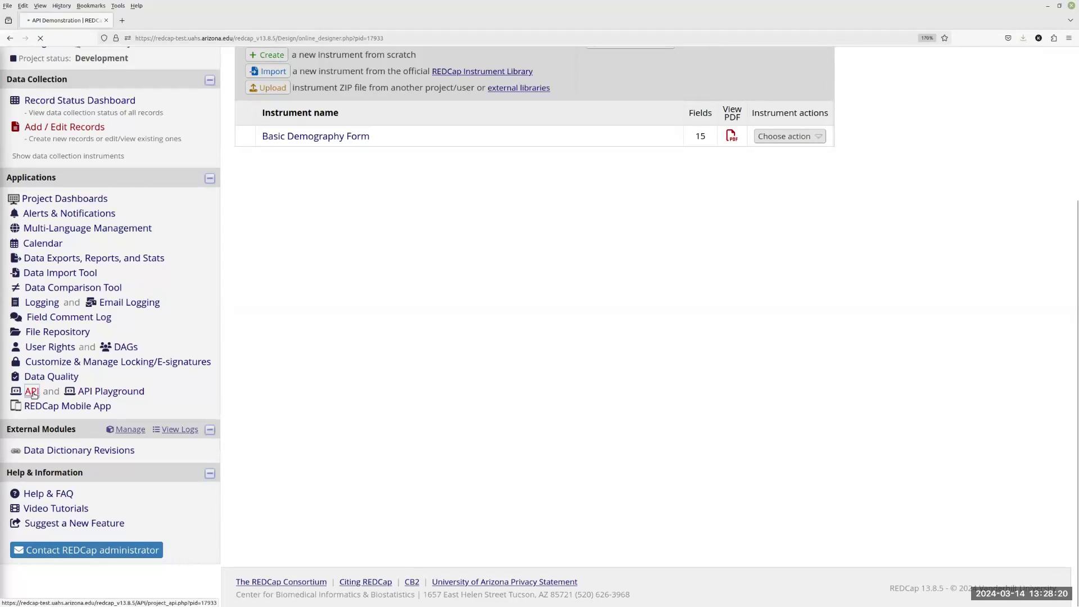
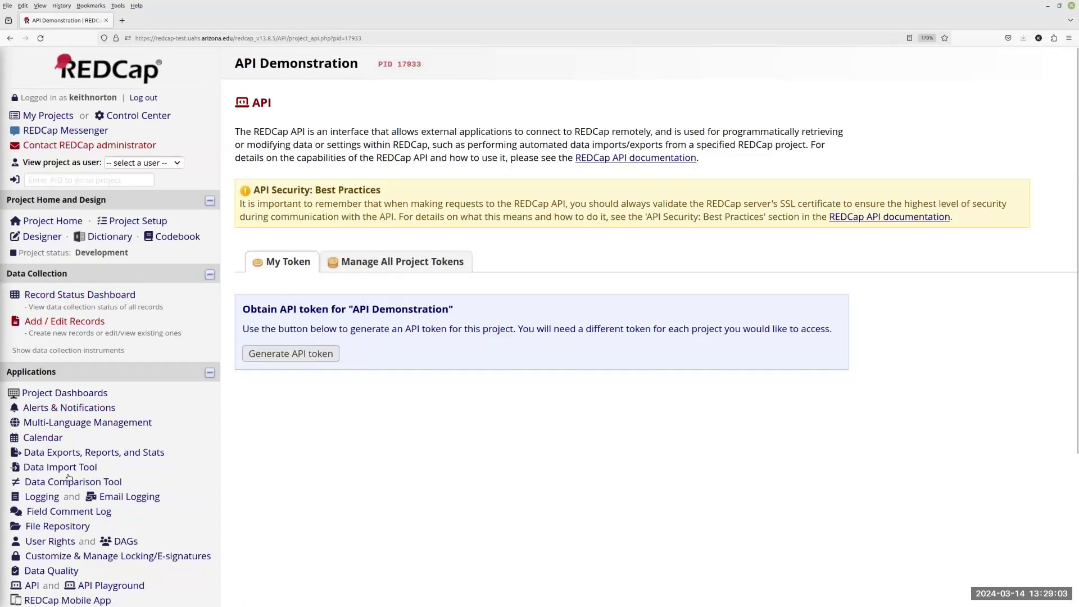
# Examine the API Export and API Import/Update privileges of the project's existing user, leaving the user rights unsaved
pyautogui.click(50, 543)
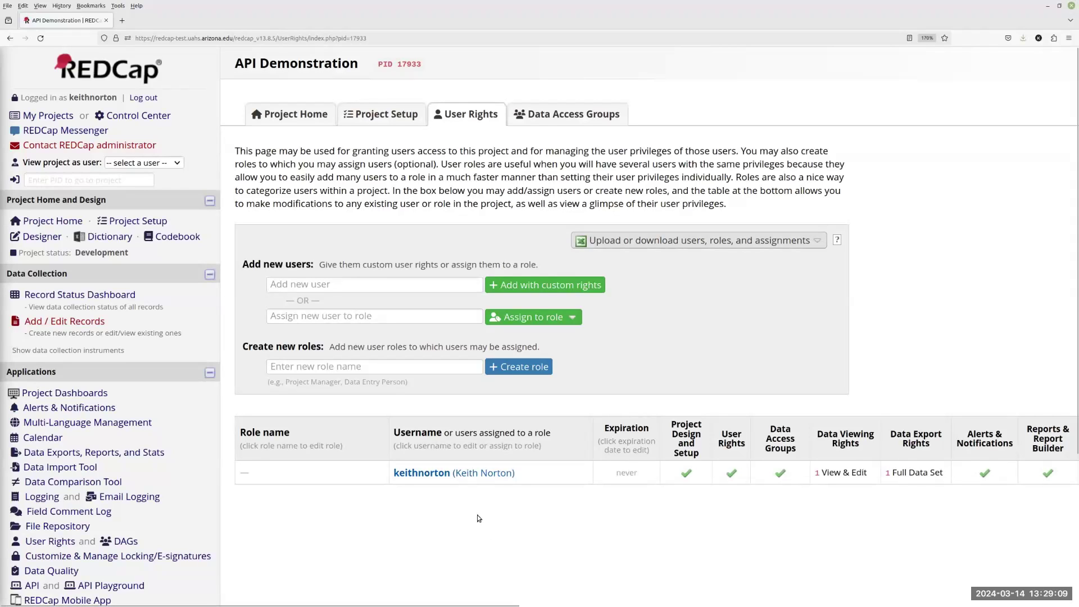
pyautogui.click(449, 474)
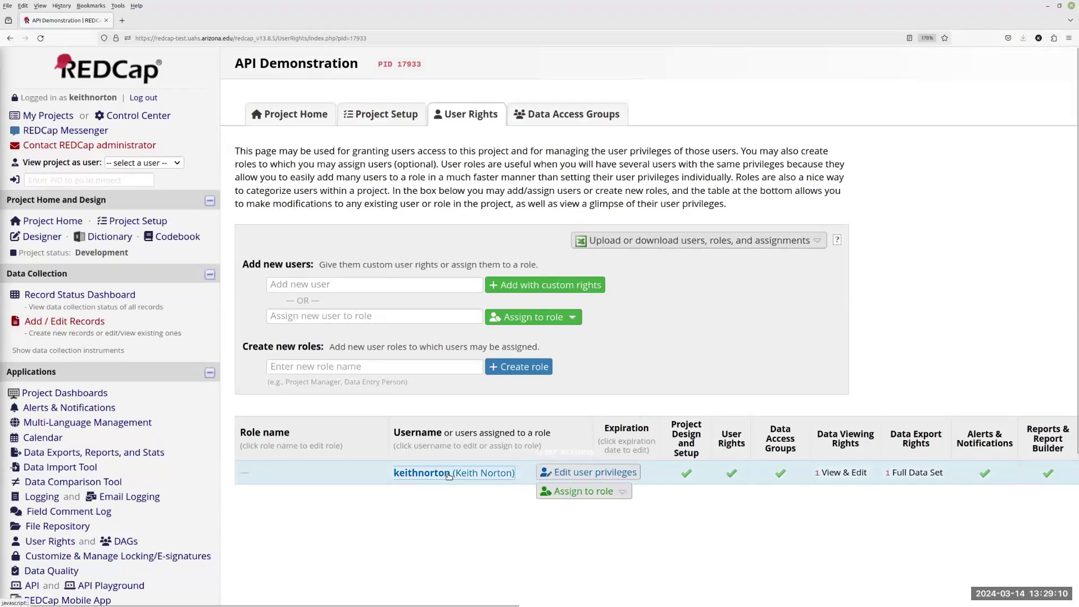
pyautogui.click(579, 476)
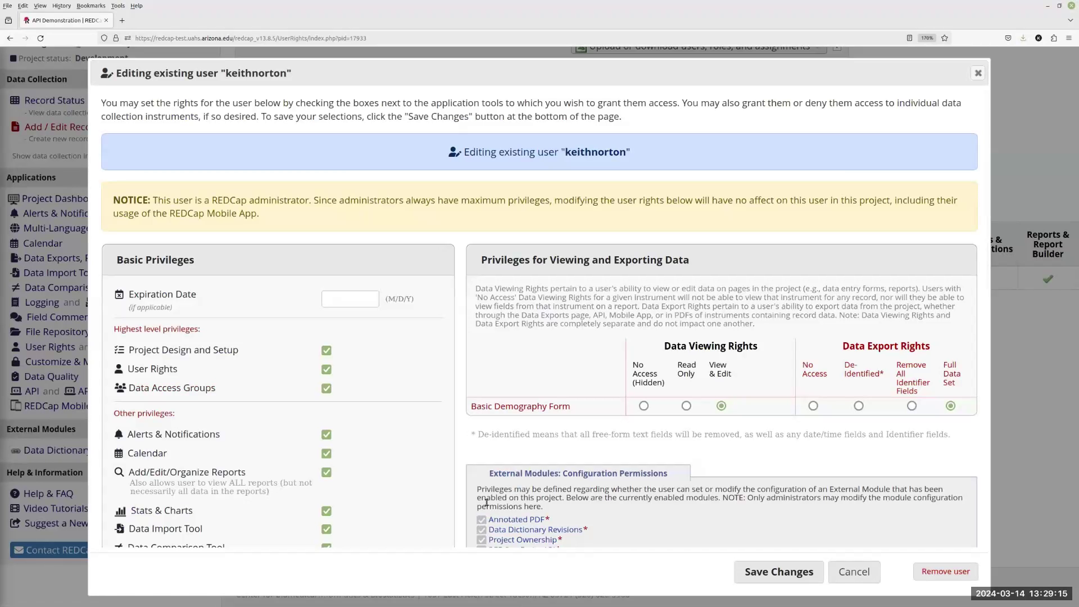
pyautogui.scroll(-5, 391, 507)
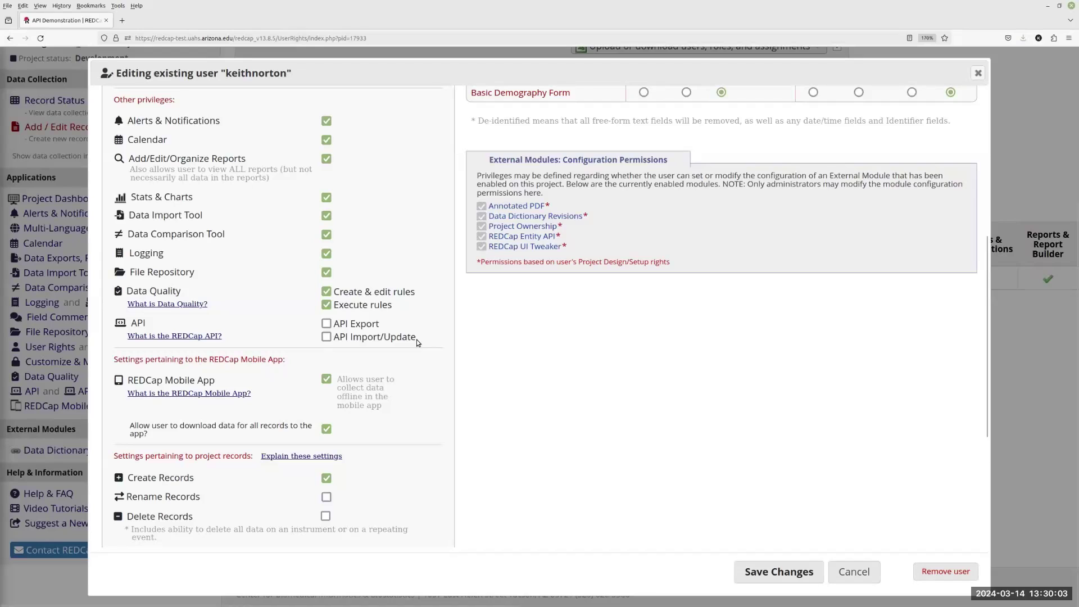
pyautogui.click(848, 573)
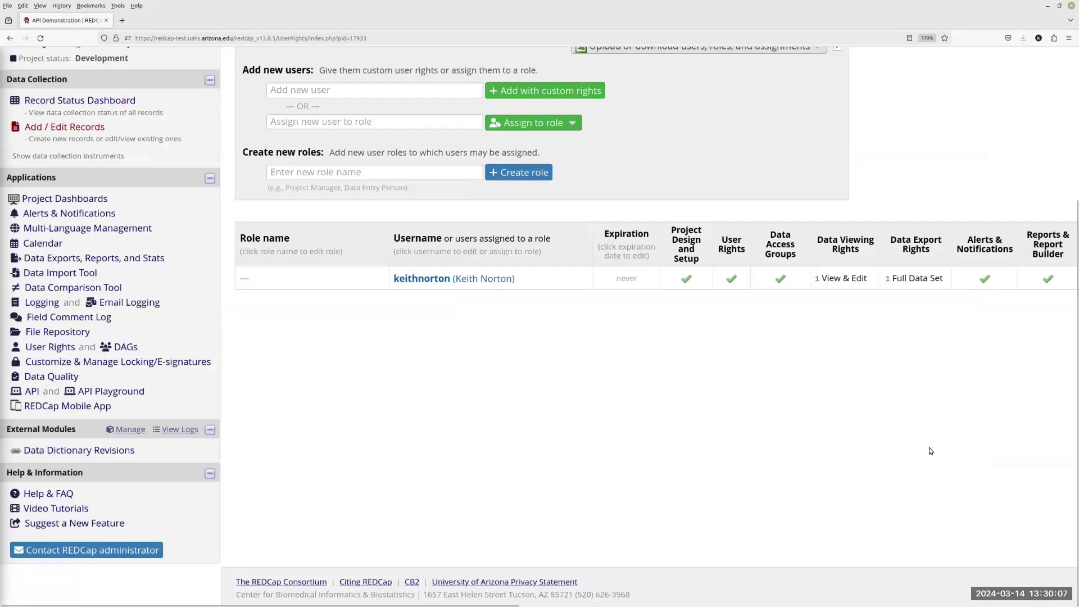
# Generate an API token for the API Demonstration project and copy it to the clipboard
pyautogui.click(40, 391)
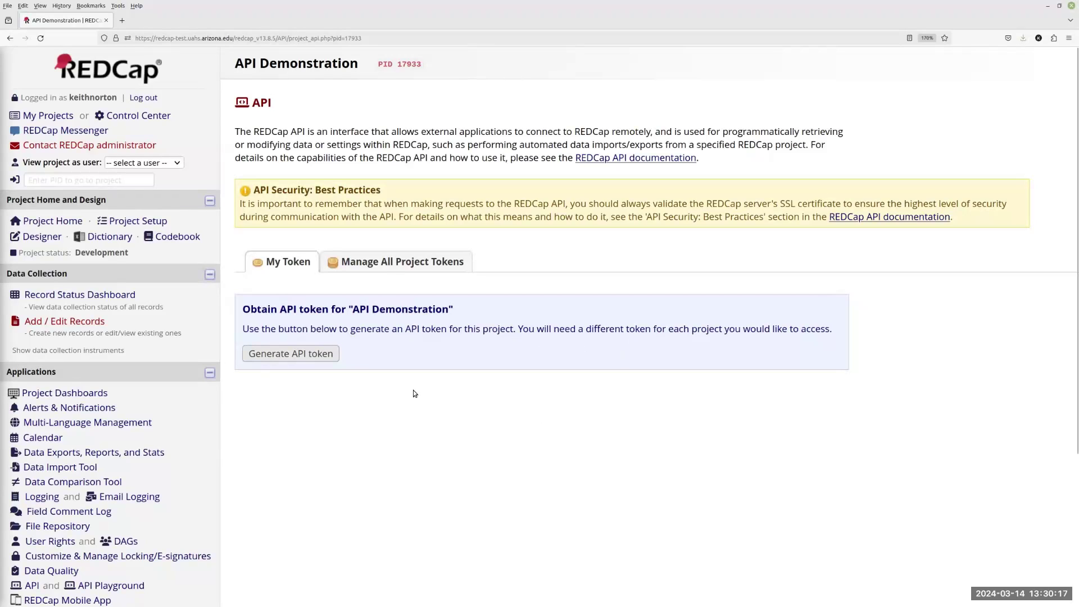
pyautogui.click(291, 354)
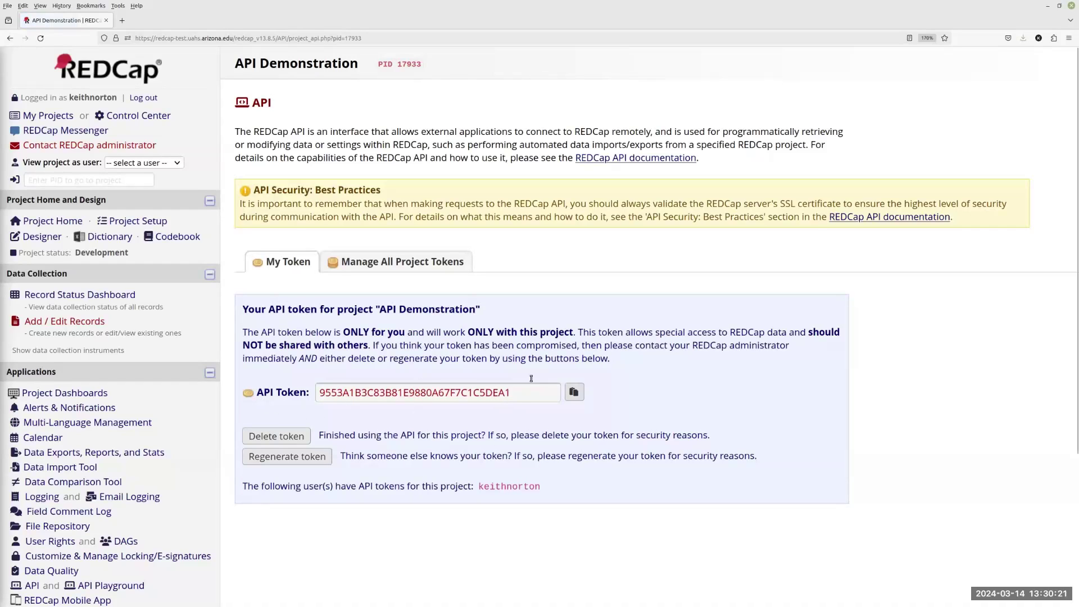
pyautogui.click(575, 392)
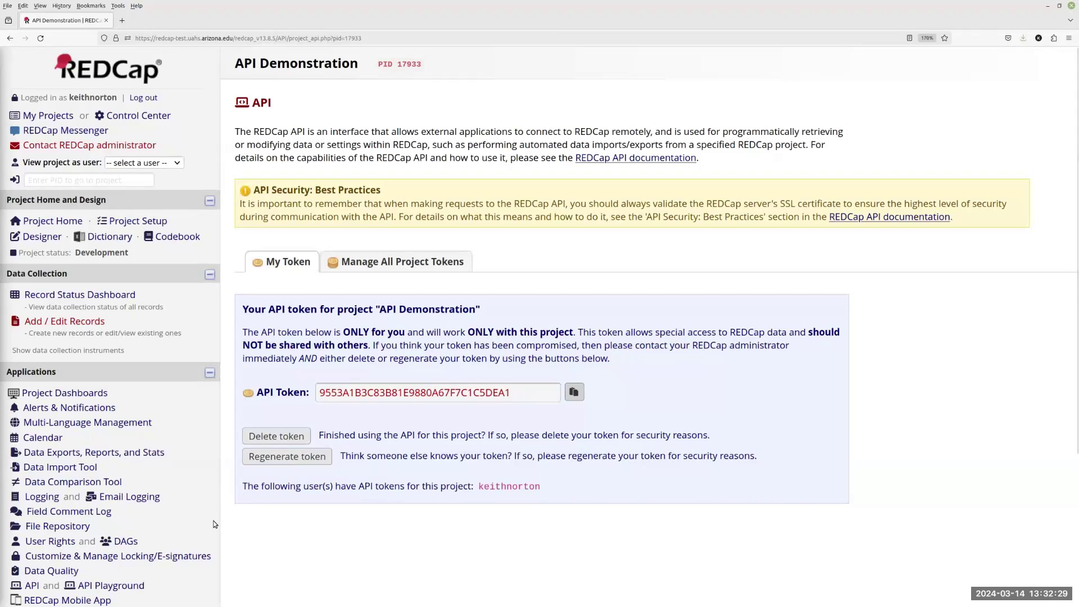
# Open the API Playground for the API Demonstration project
pyautogui.scroll(-3, 214, 524)
pyautogui.scroll(2, 214, 524)
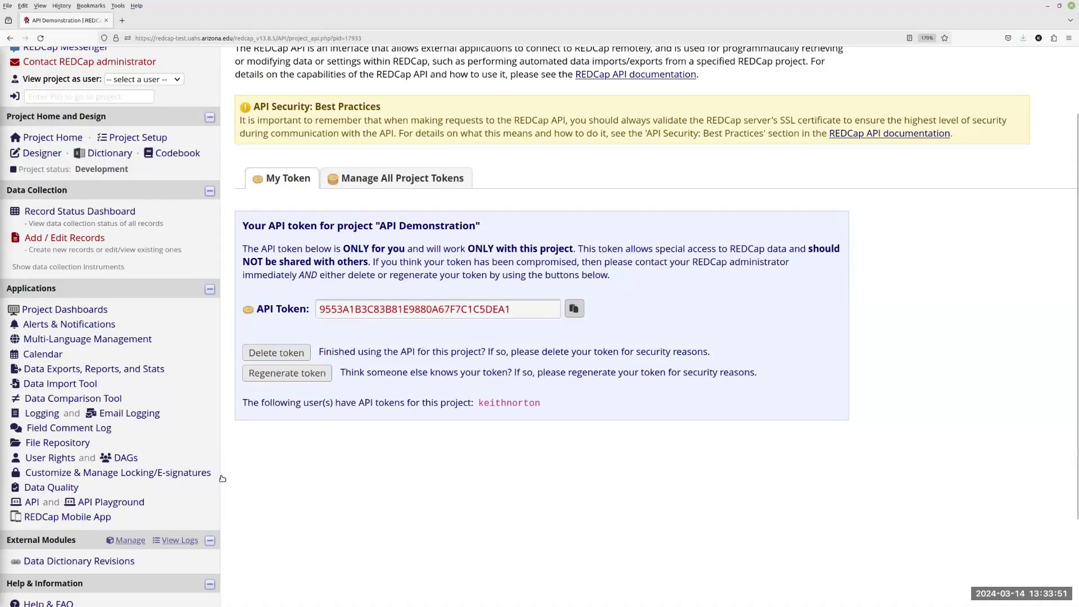
pyautogui.click(131, 504)
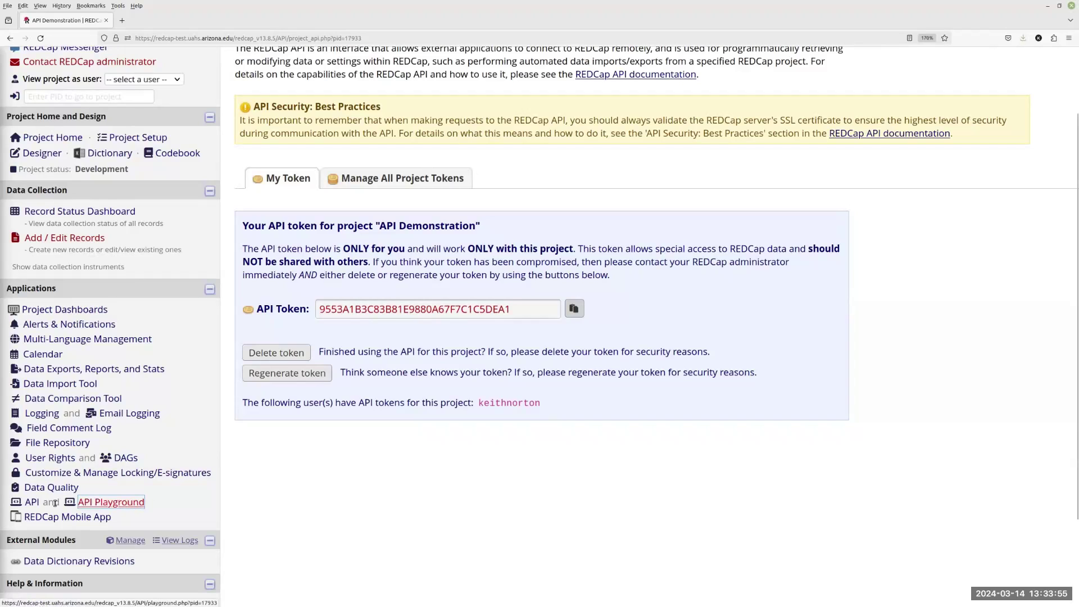
pyautogui.click(111, 502)
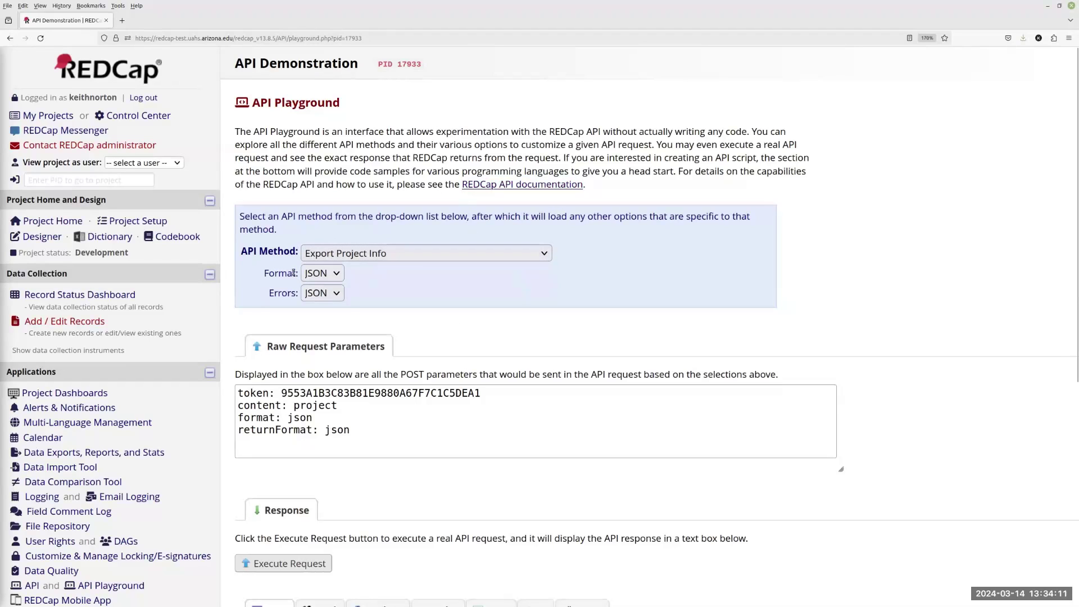
# Look through the available API methods, from Arms to User Roles, keeping Export Project Info selected
pyautogui.click(518, 250)
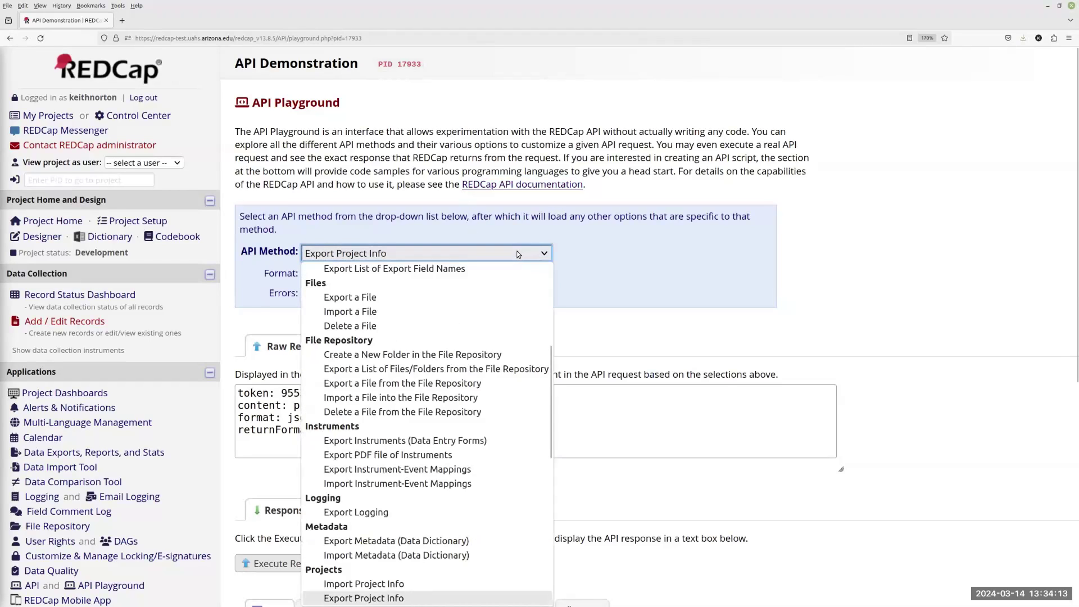
pyautogui.scroll(4, 512, 332)
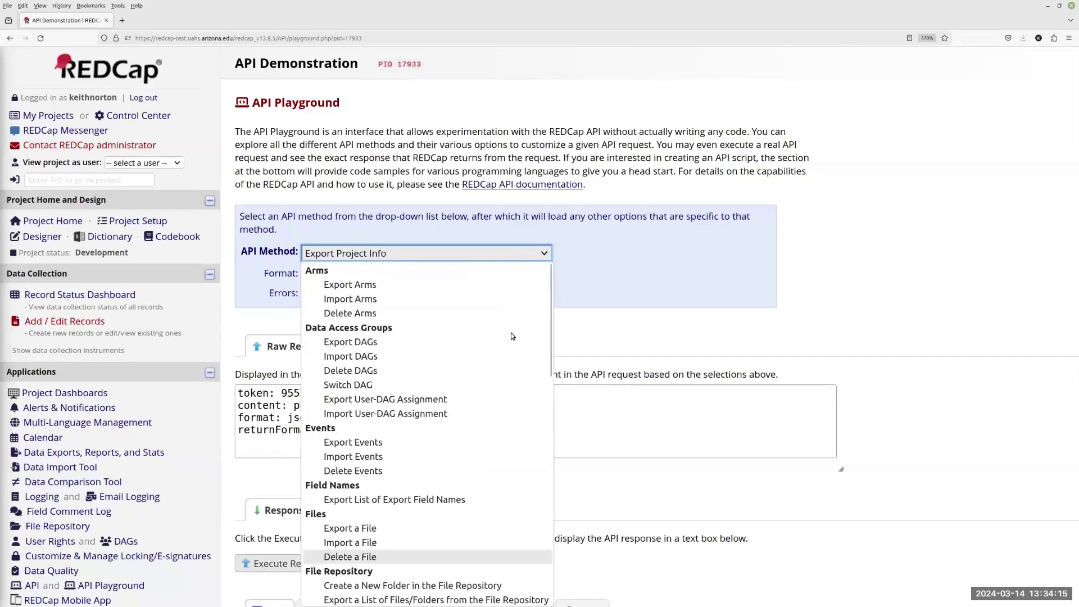
pyautogui.scroll(-5, 510, 338)
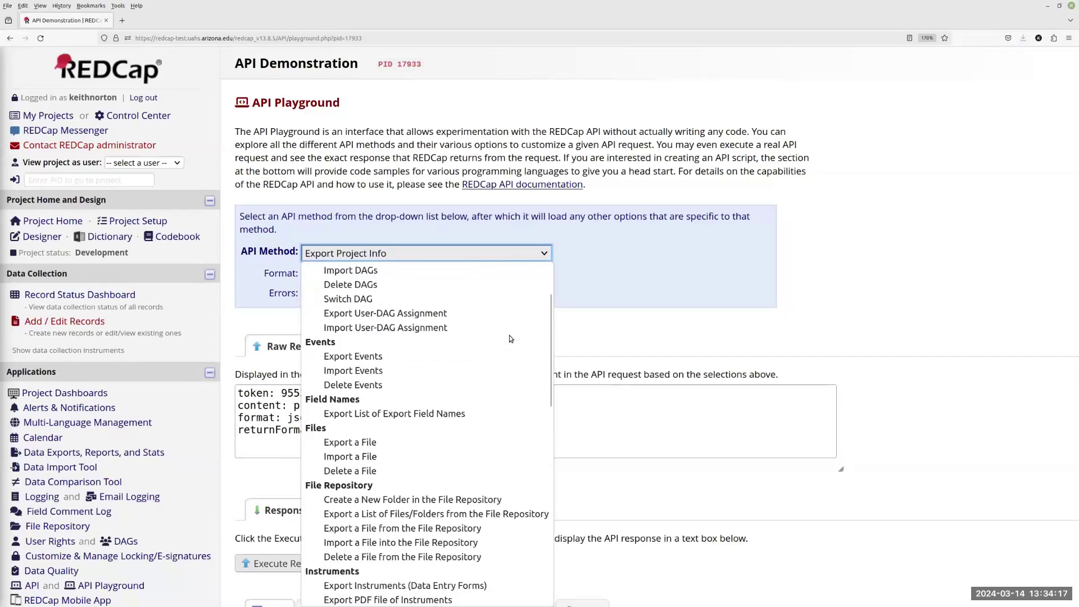
pyautogui.scroll(-3, 509, 336)
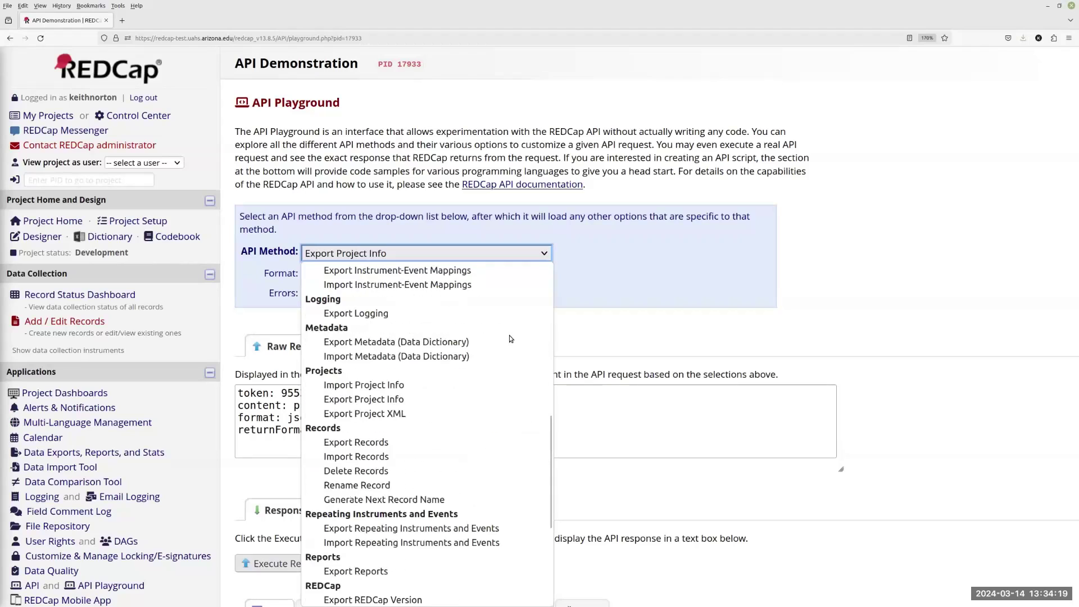
pyautogui.scroll(2, 509, 335)
pyautogui.scroll(-3, 496, 441)
pyautogui.scroll(-2, 486, 450)
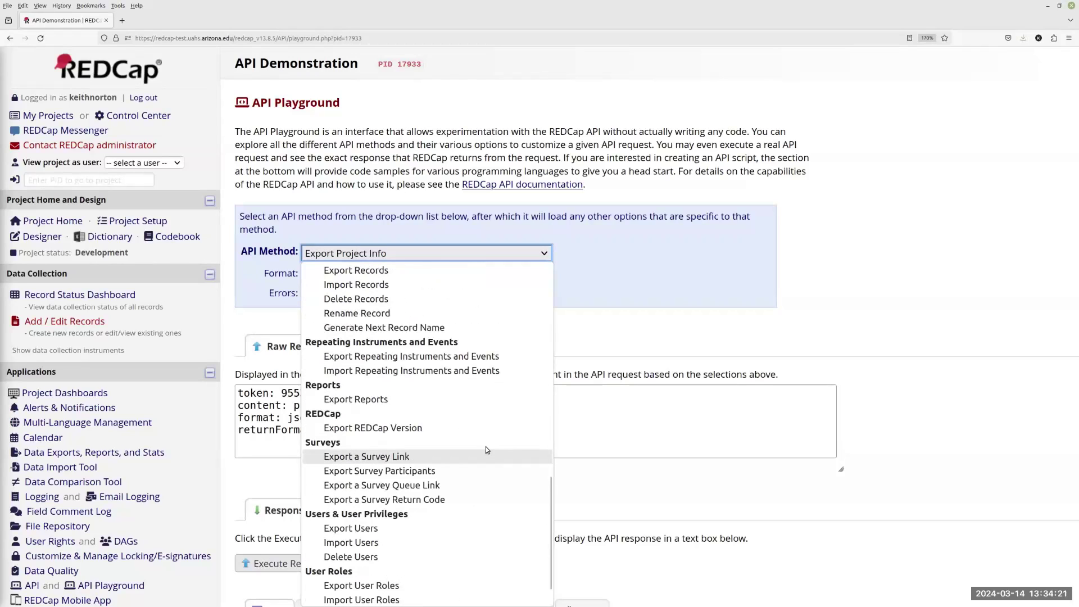
pyautogui.scroll(2, 486, 447)
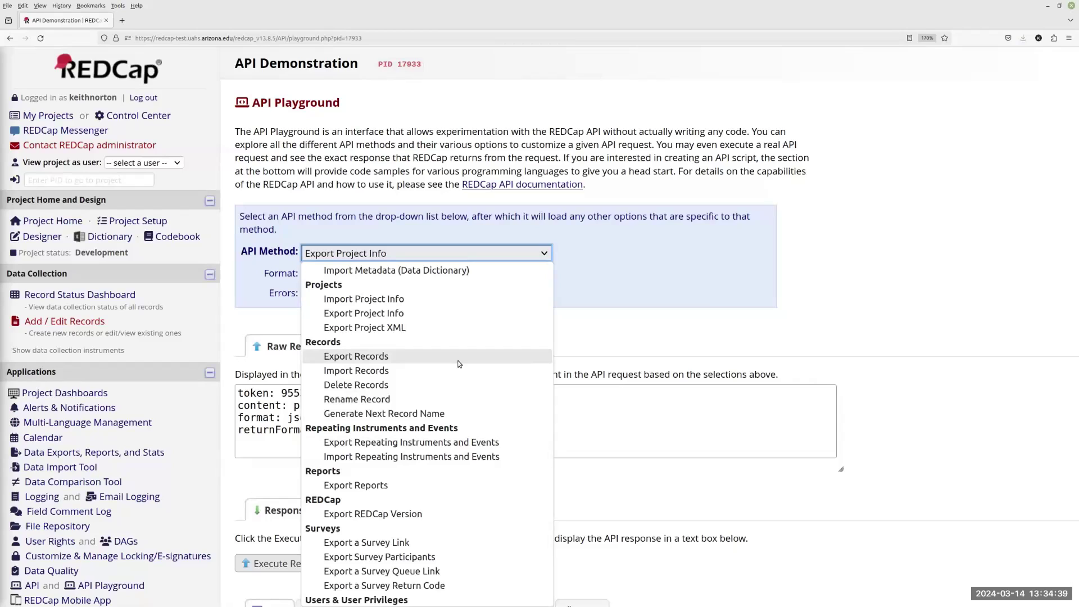
pyautogui.click(596, 267)
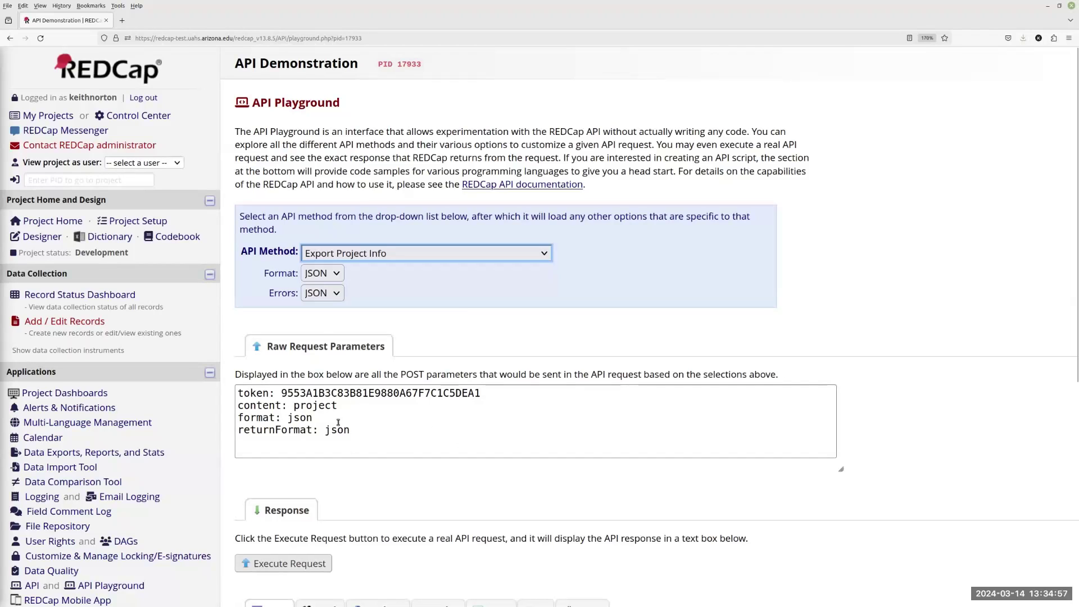
# Choose JSON as the format for Export Project Info and review the raw request parameters and the sample code section
pyautogui.click(335, 274)
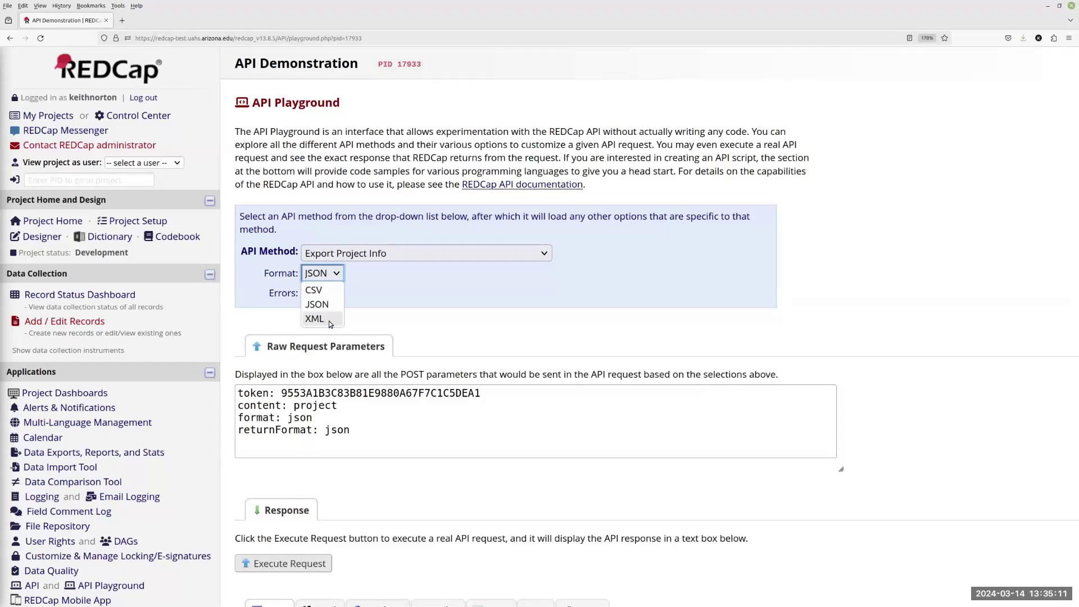
pyautogui.click(308, 304)
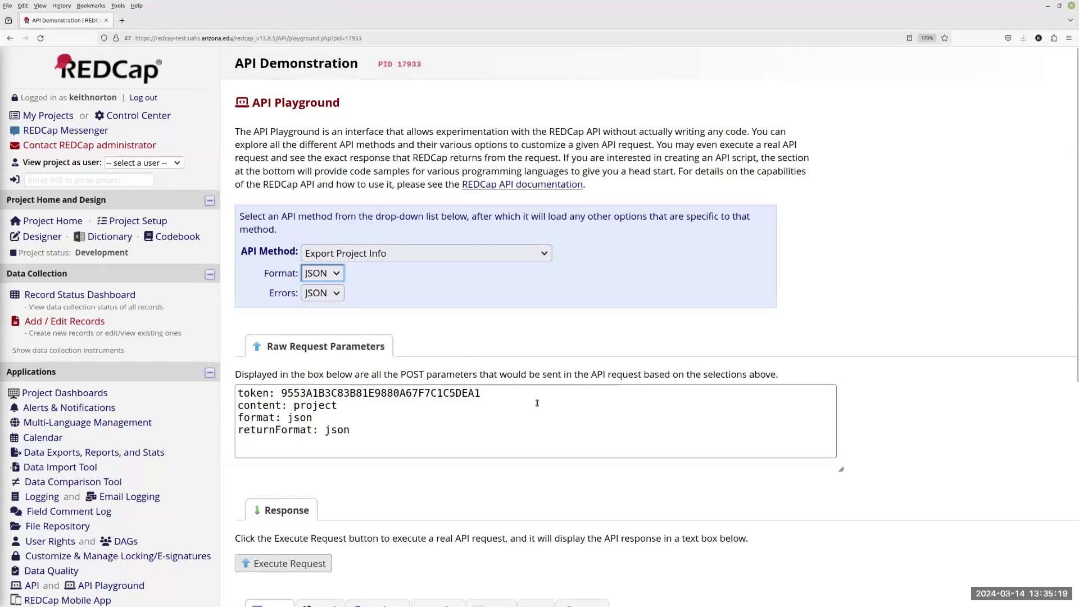
pyautogui.scroll(-3, 541, 405)
pyautogui.scroll(-3, 538, 415)
pyautogui.scroll(-2, 539, 415)
pyautogui.scroll(2, 538, 416)
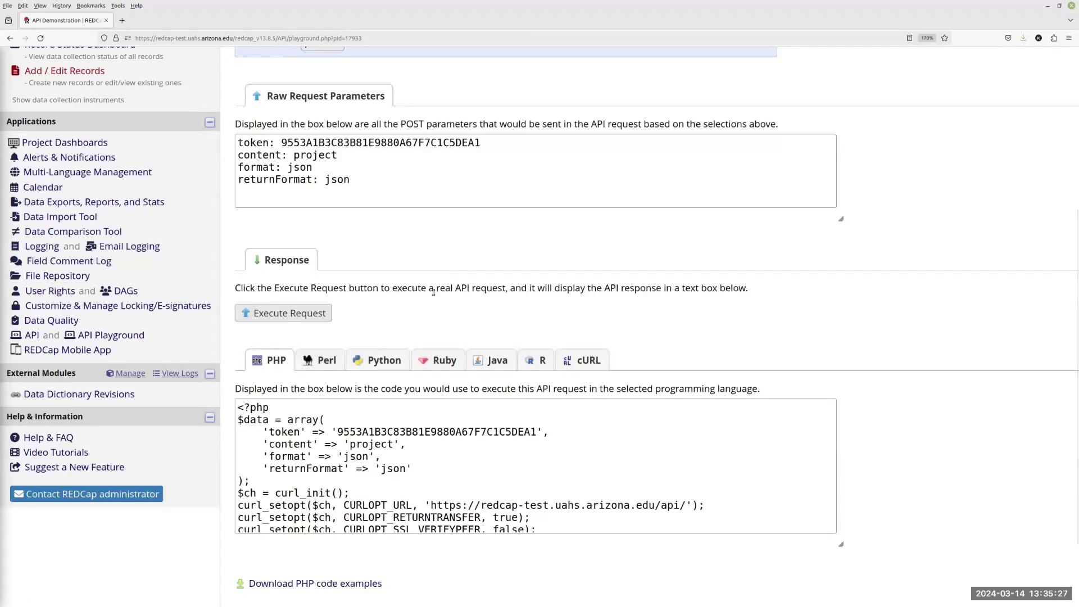
pyautogui.click(543, 354)
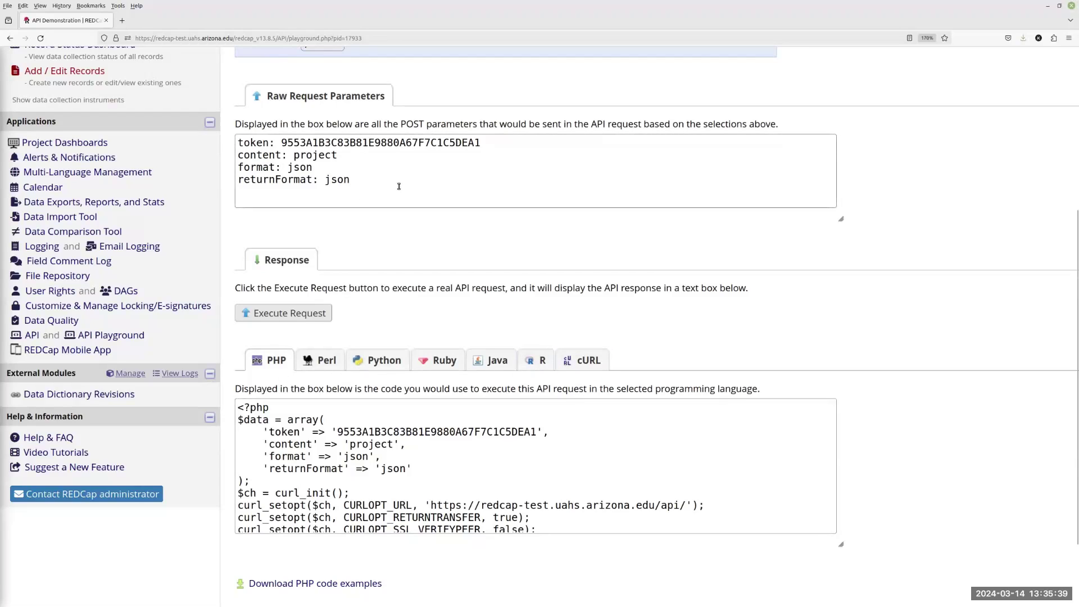
pyautogui.scroll(3, 402, 190)
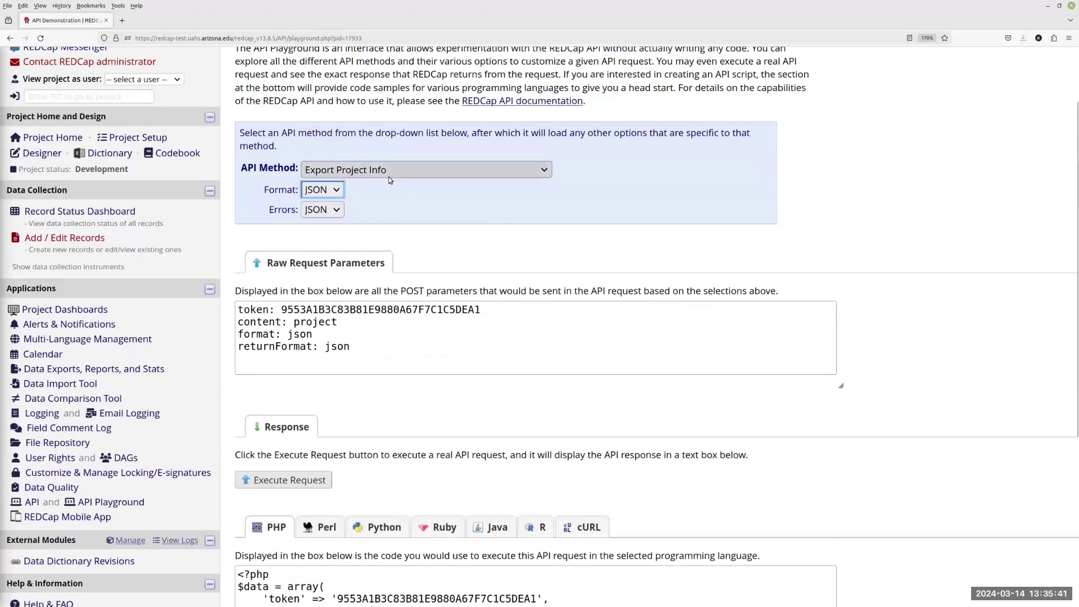
pyautogui.scroll(-3, 391, 180)
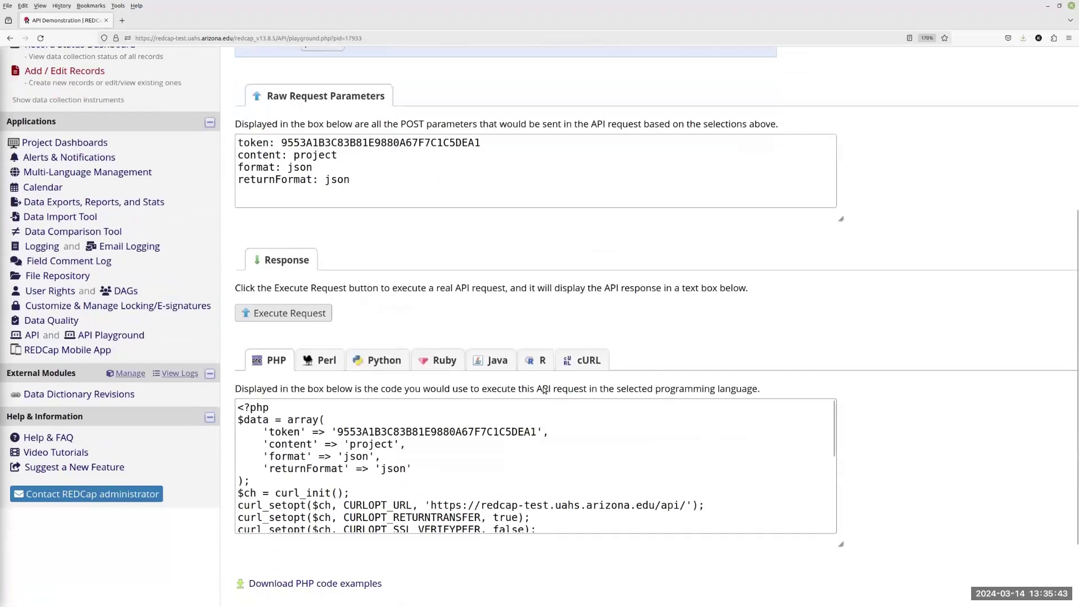
# Show the R sample code for the Export Project Info request and read it through to the print statement
pyautogui.click(543, 361)
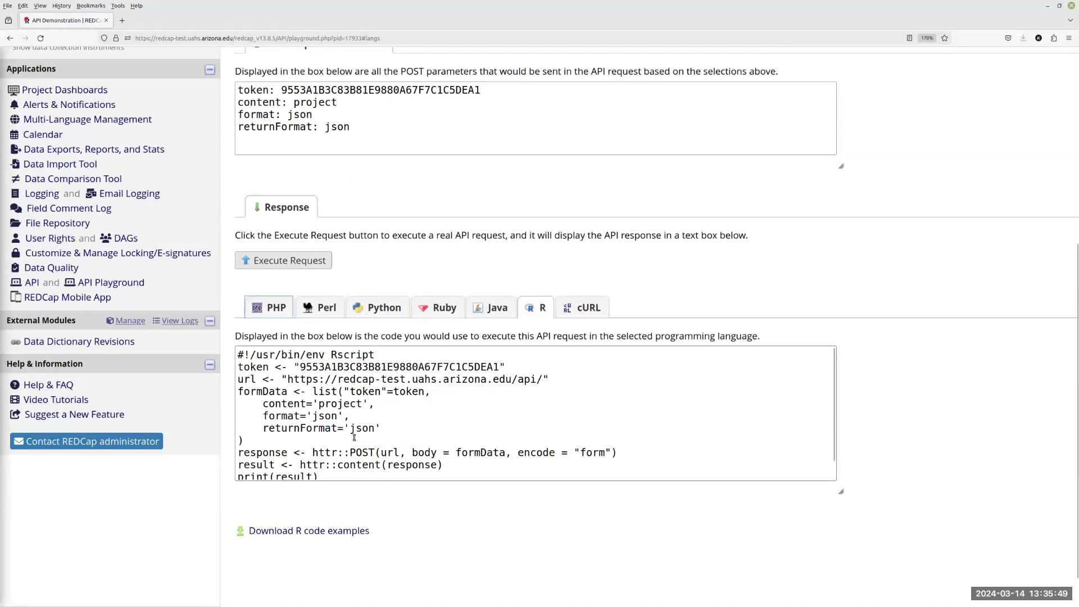
pyautogui.scroll(-1, 414, 417)
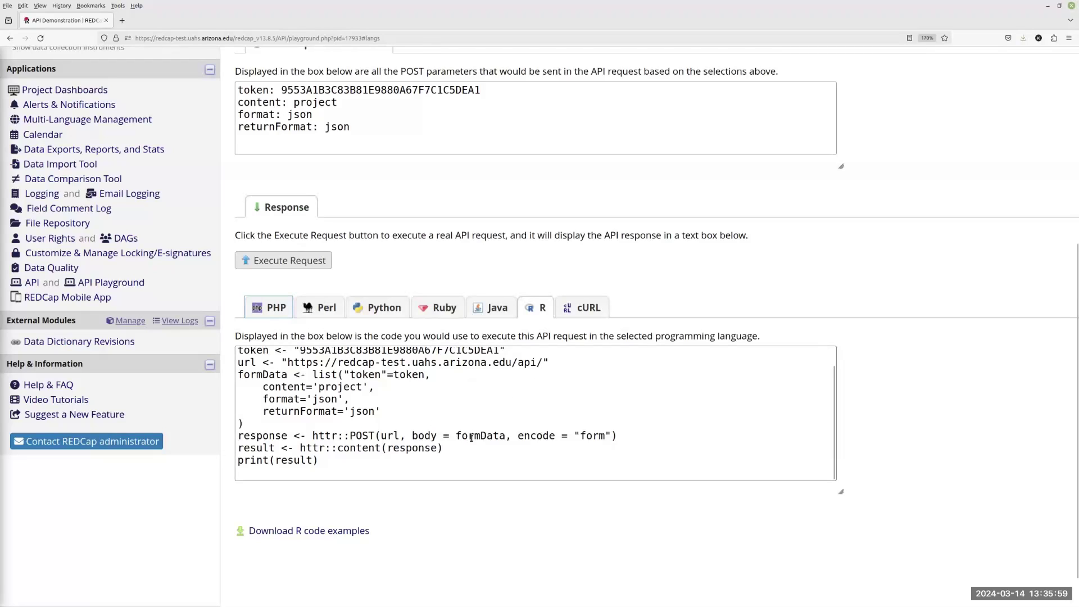
pyautogui.scroll(1, 404, 416)
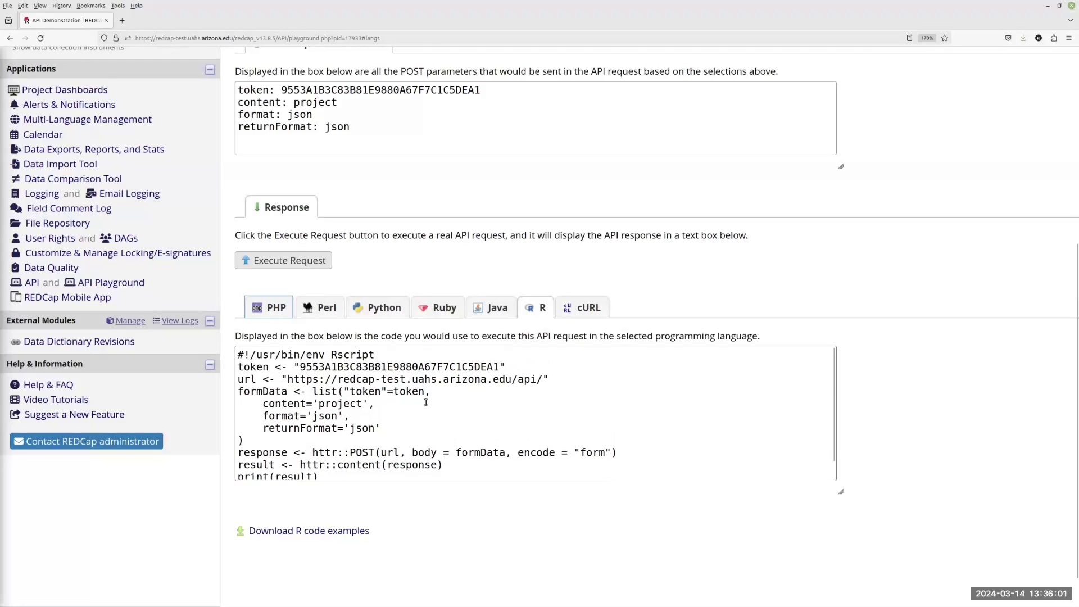
pyautogui.scroll(-1, 446, 434)
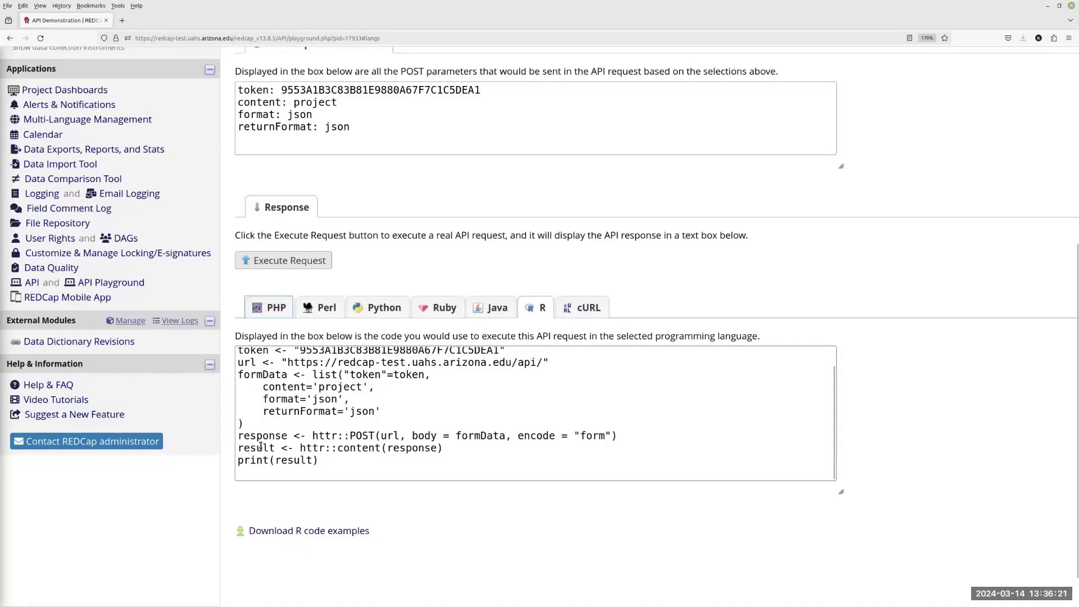
pyautogui.scroll(1, 434, 437)
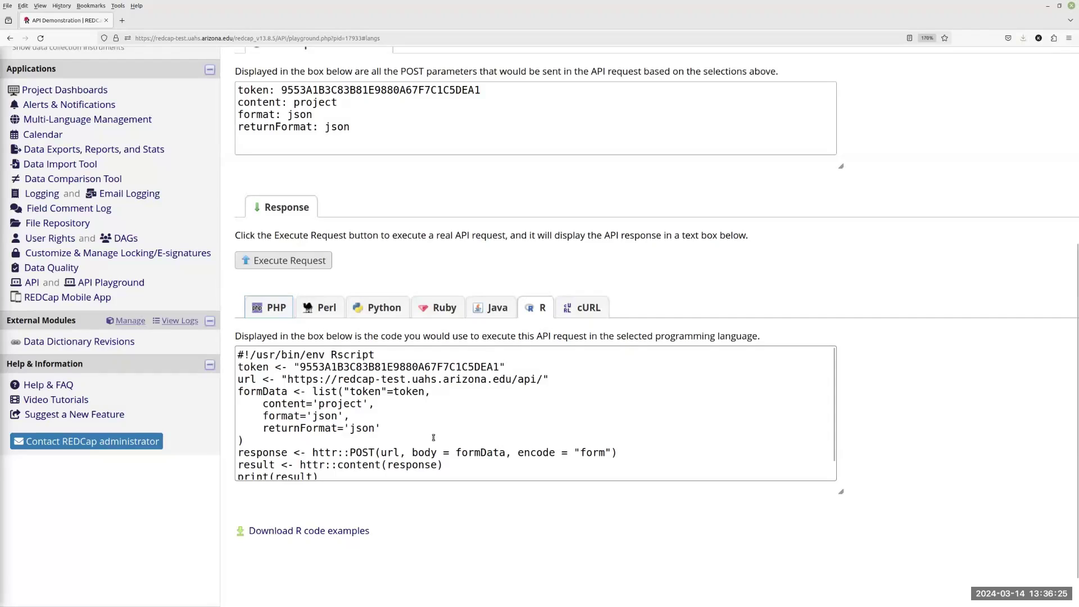
# Execute the Export Project Info request and examine the JSON response
pyautogui.click(281, 265)
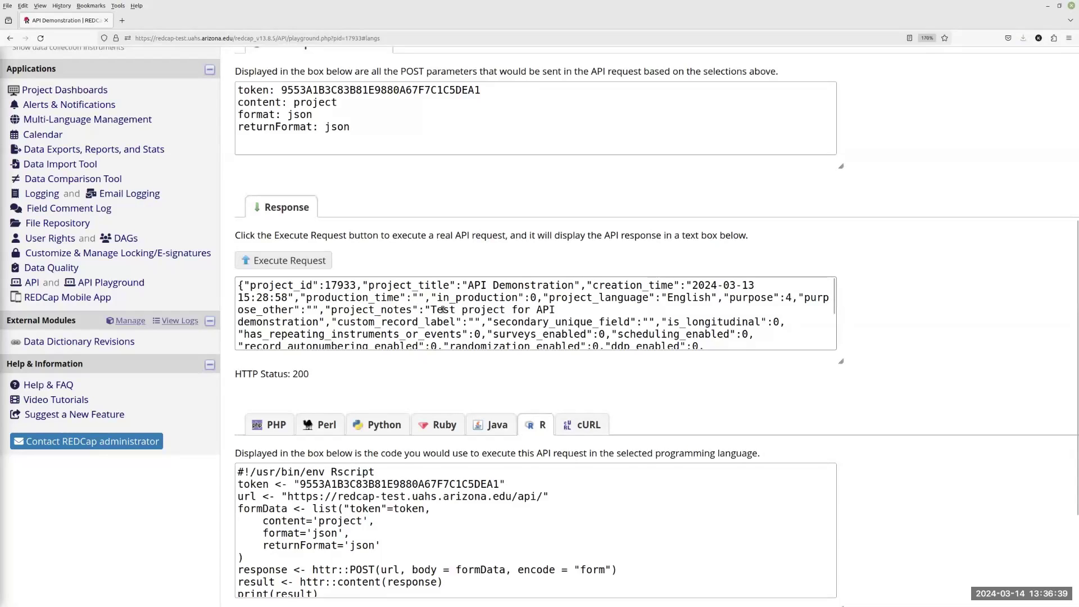
pyautogui.scroll(-1, 361, 553)
pyautogui.scroll(1, 361, 553)
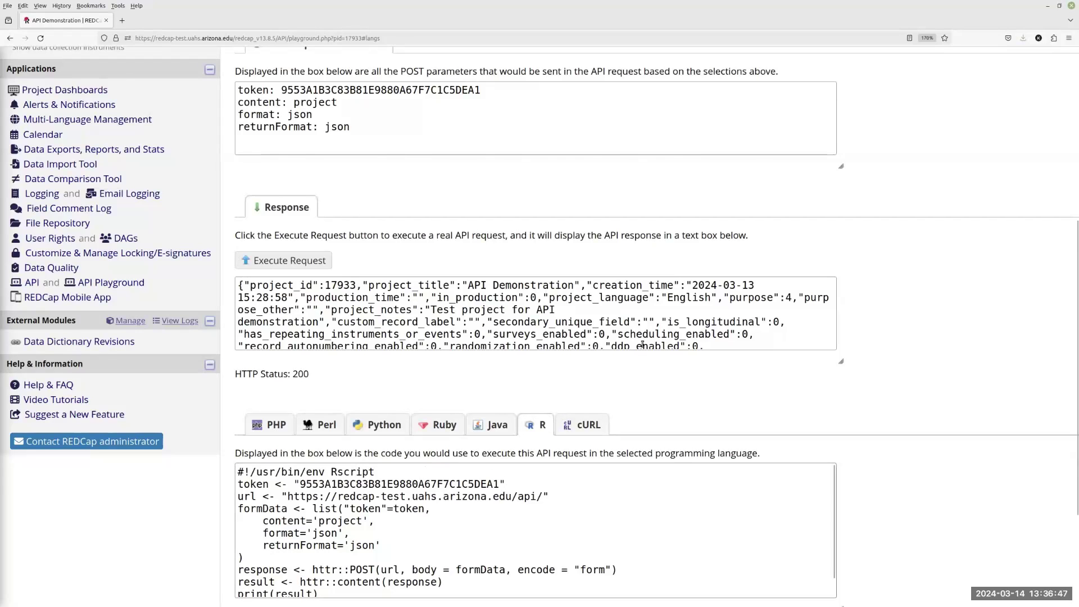
# Change the API method to Export Records
pyautogui.scroll(3, 546, 467)
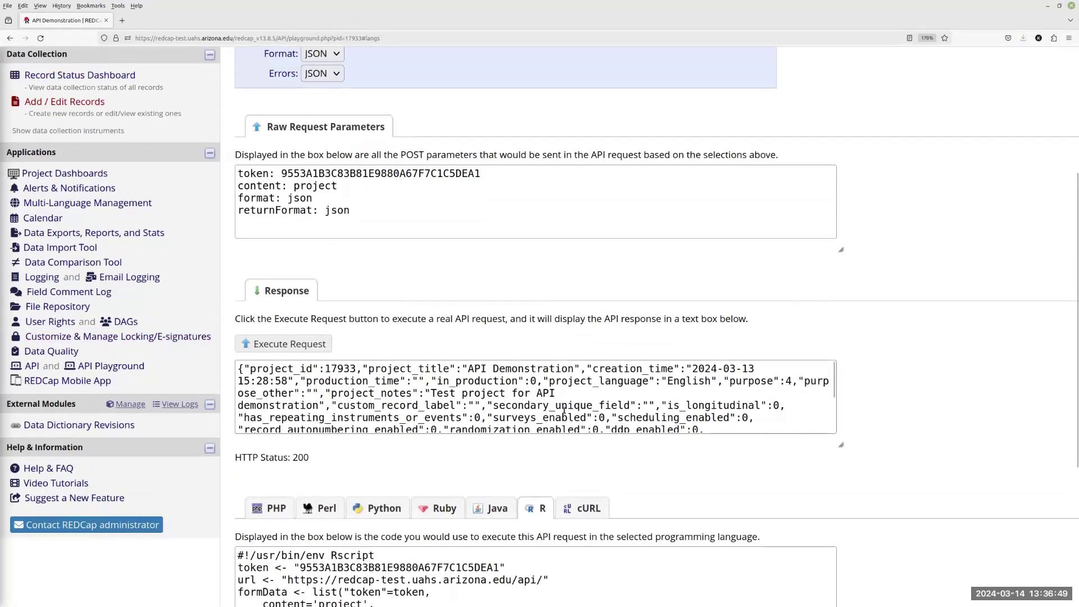
pyautogui.scroll(1, 663, 328)
pyautogui.scroll(5, 663, 329)
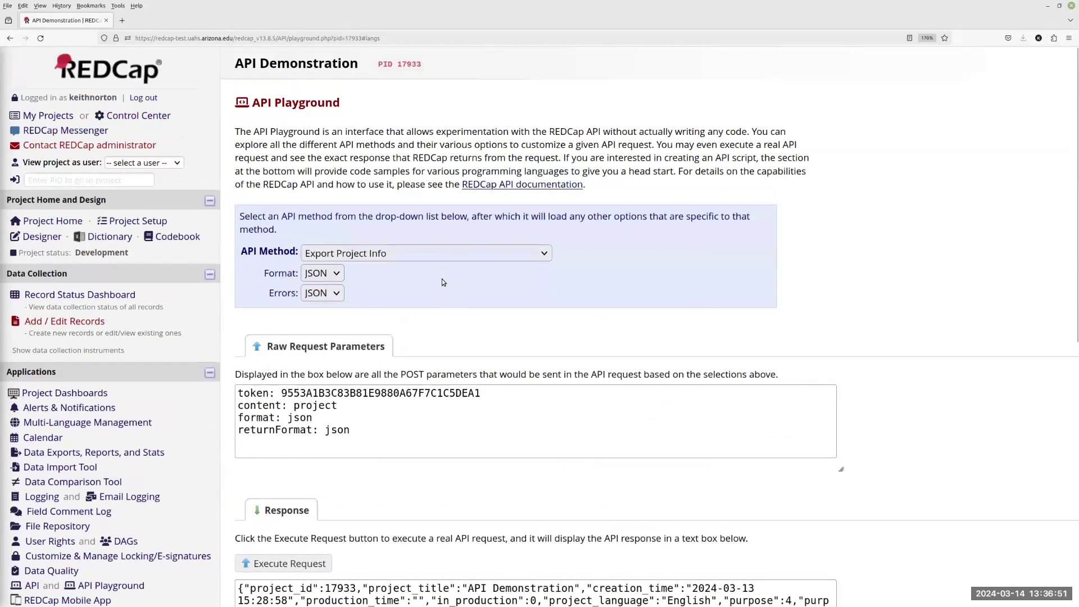
pyautogui.click(445, 255)
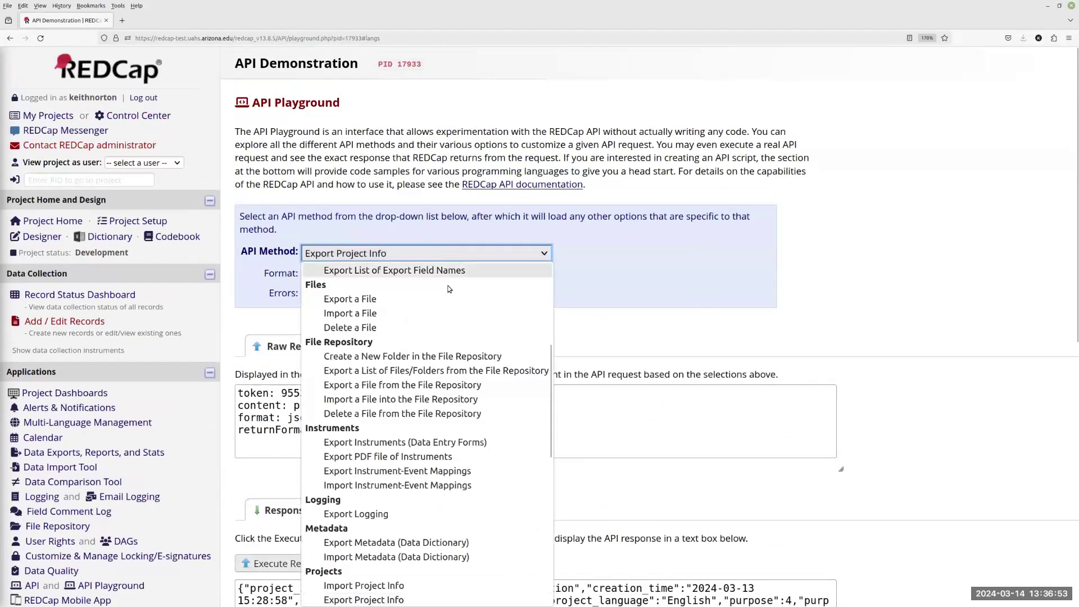
pyautogui.scroll(-6, 448, 321)
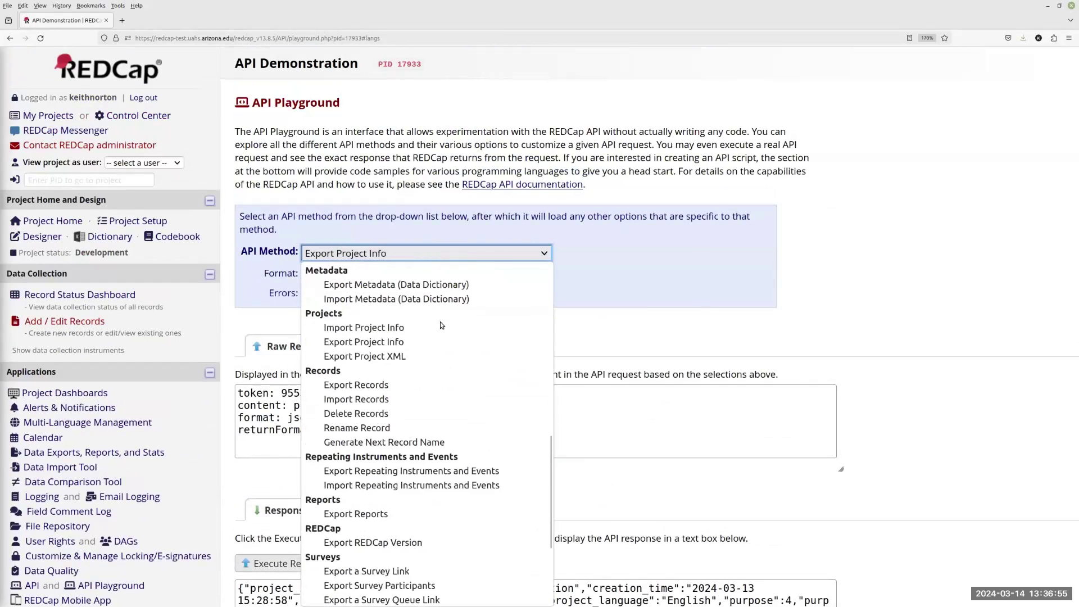
pyautogui.click(394, 387)
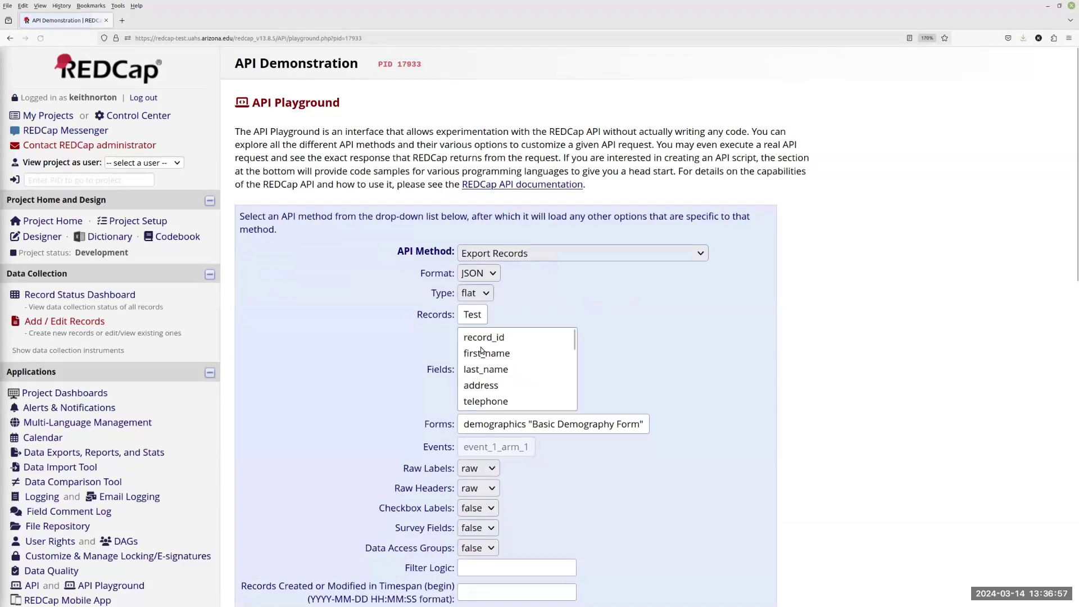
# Select all fields from record_id through demographics_complete for the Export Records request
pyautogui.scroll(-2, 893, 377)
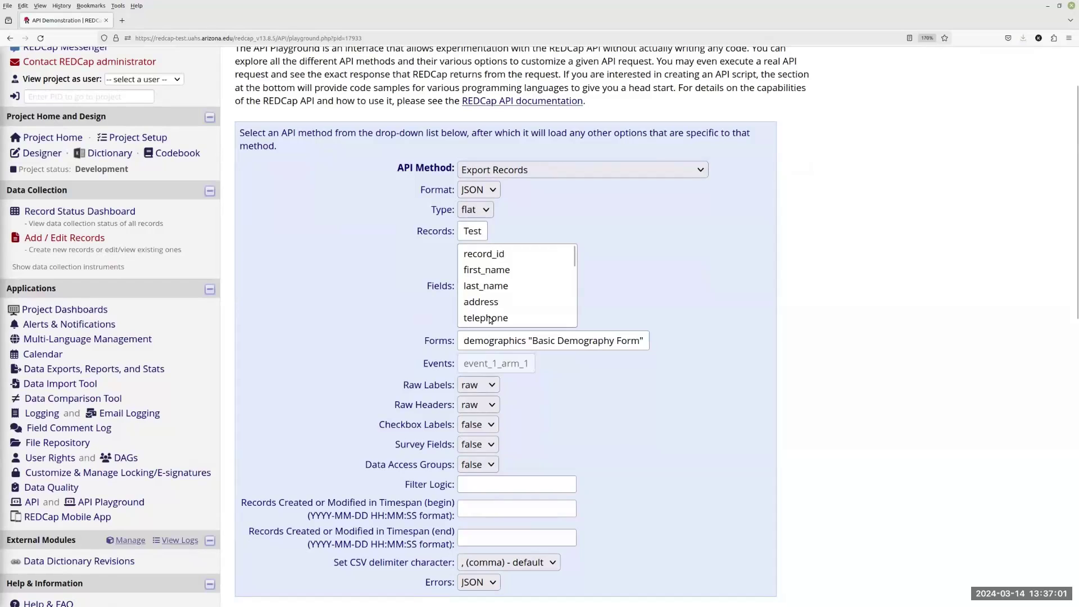
pyautogui.click(493, 255)
pyautogui.scroll(-3, 509, 270)
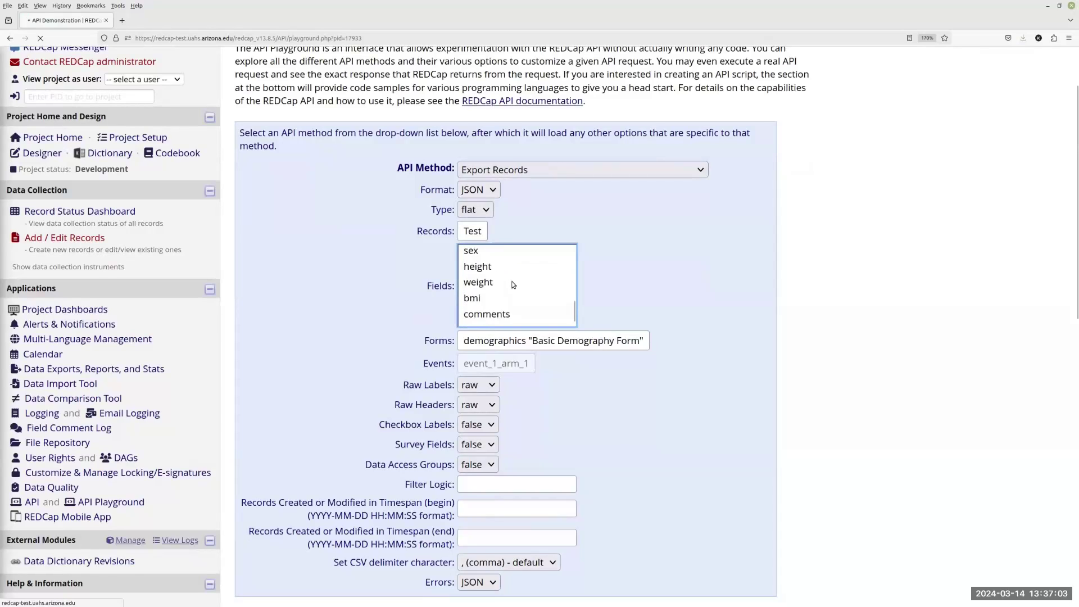
pyautogui.scroll(5, 511, 284)
pyautogui.scroll(-3, 506, 301)
pyautogui.scroll(-3, 499, 236)
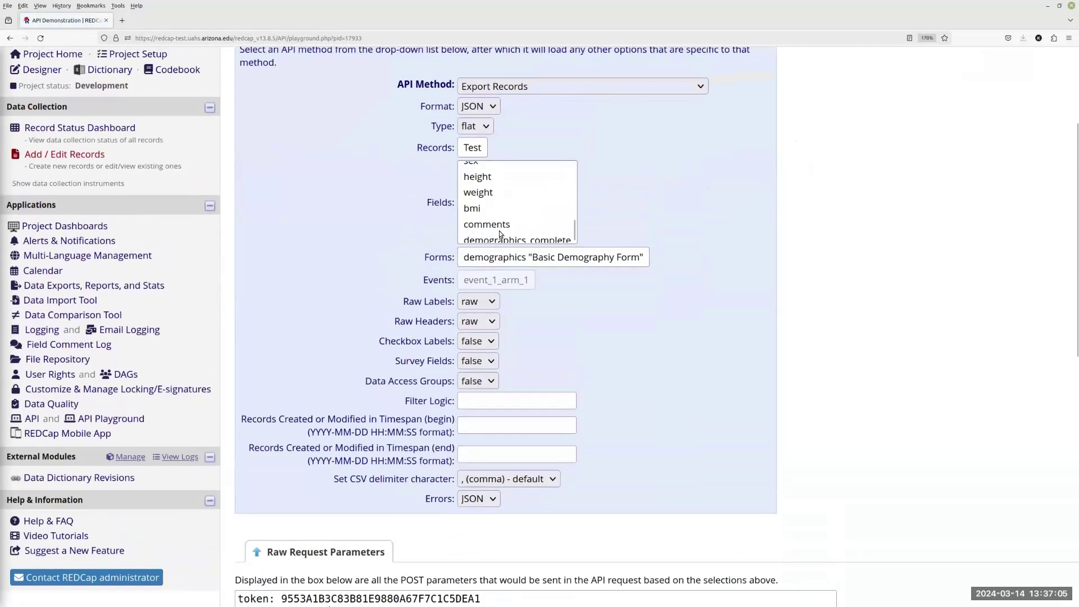
pyautogui.keyDown('shift'); pyautogui.click(493, 239); pyautogui.keyUp('shift')
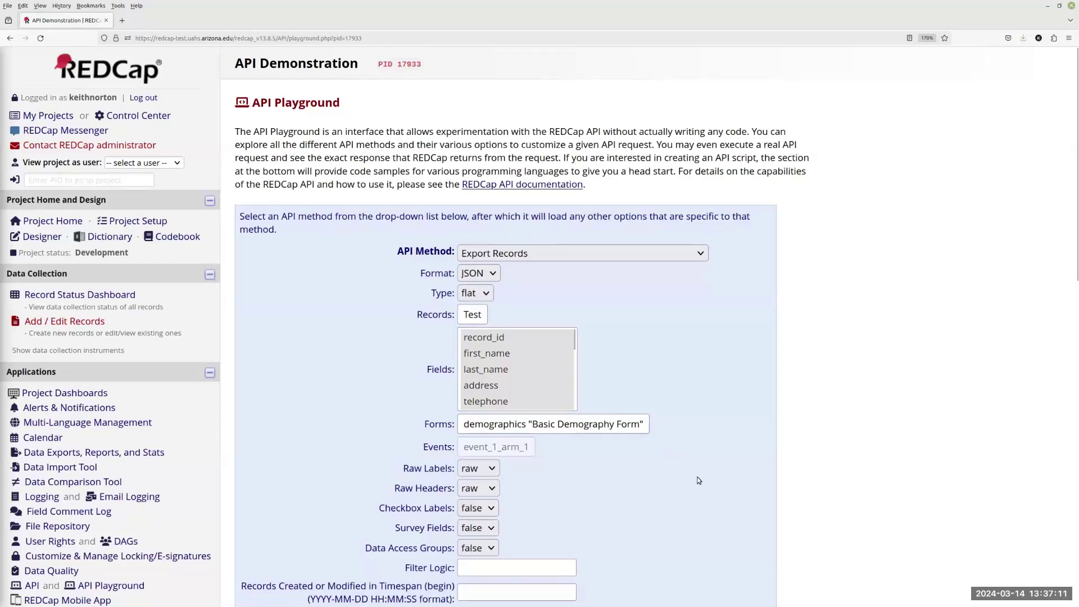
# Review the raw request parameters and R sample code for Export Records, and execute the request
pyautogui.scroll(-3, 495, 439)
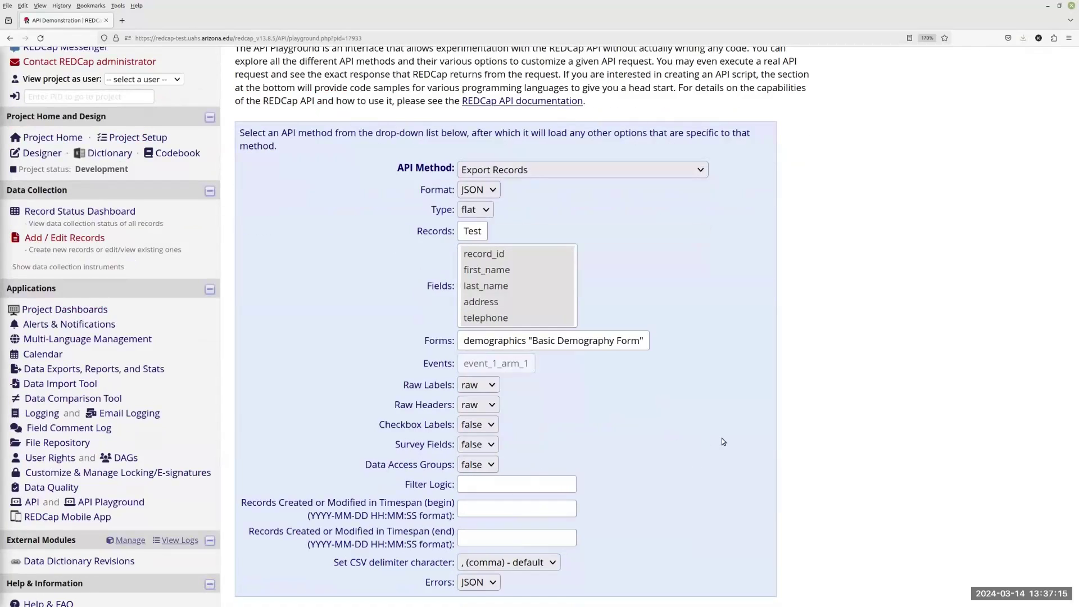
pyautogui.scroll(-5, 723, 442)
pyautogui.scroll(-2, 723, 442)
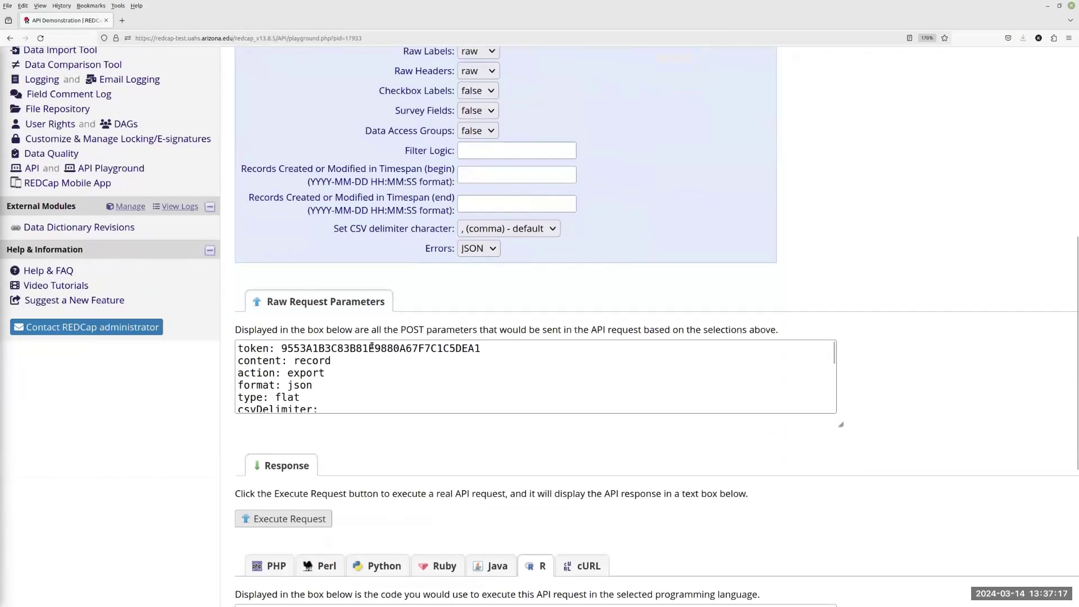
pyautogui.scroll(-5, 362, 391)
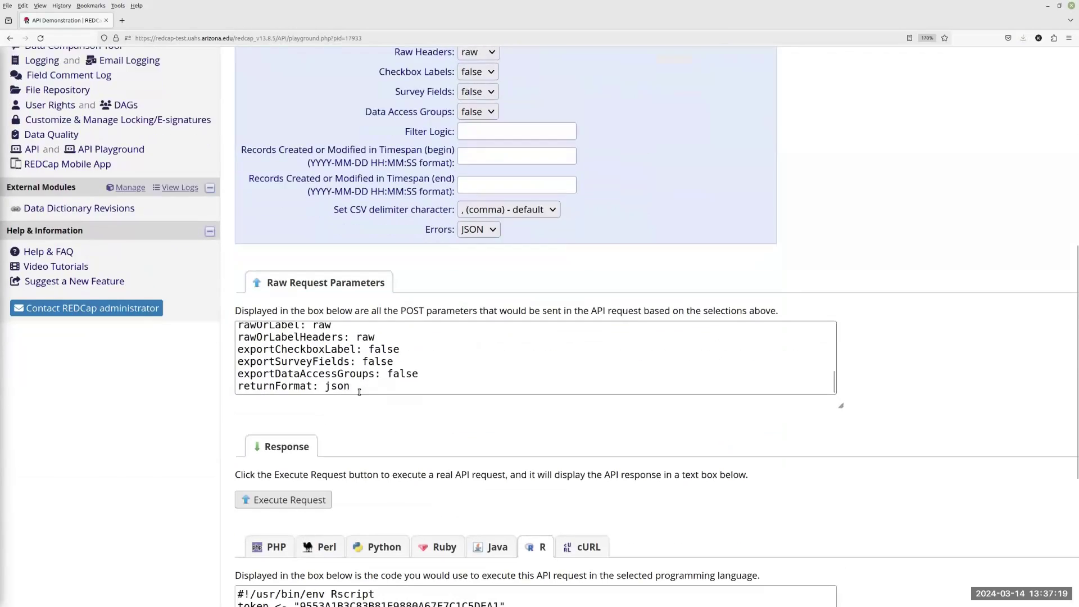
pyautogui.scroll(5, 424, 221)
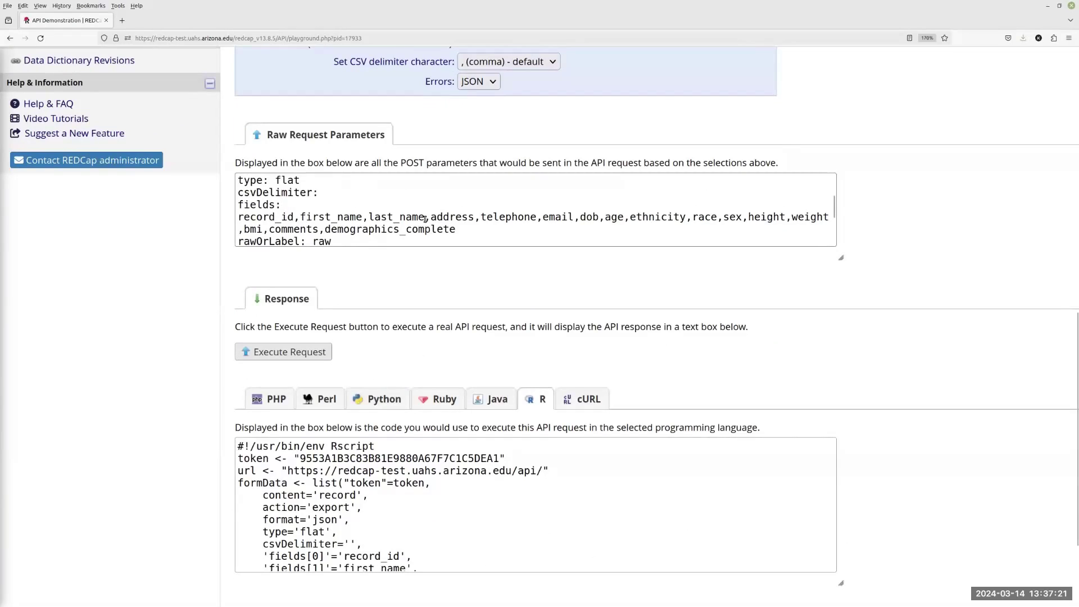
pyautogui.scroll(-5, 424, 221)
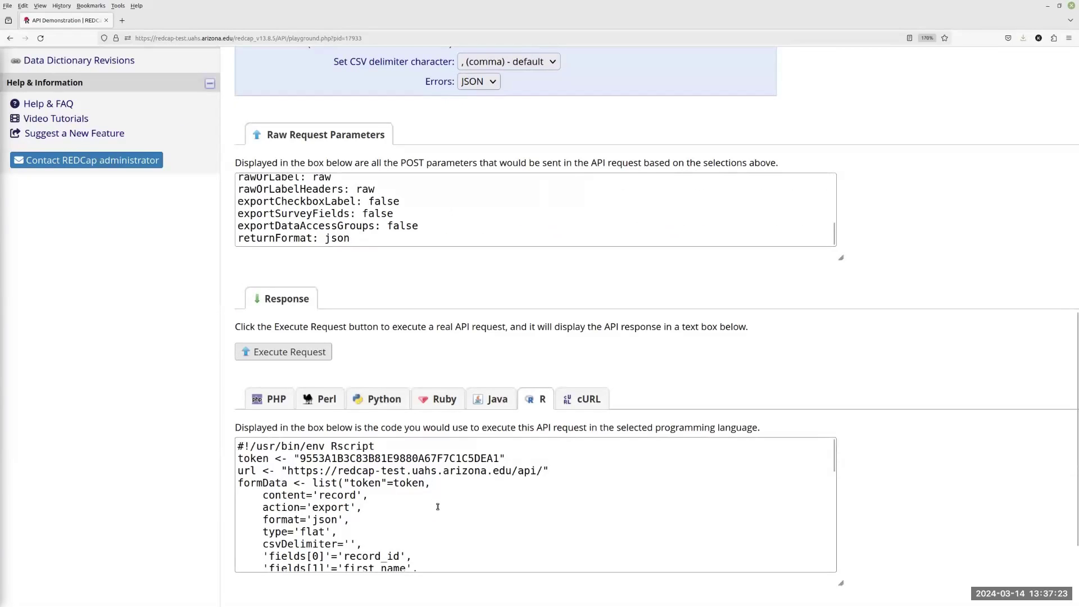
pyautogui.scroll(-2, 438, 508)
pyautogui.scroll(-2, 438, 509)
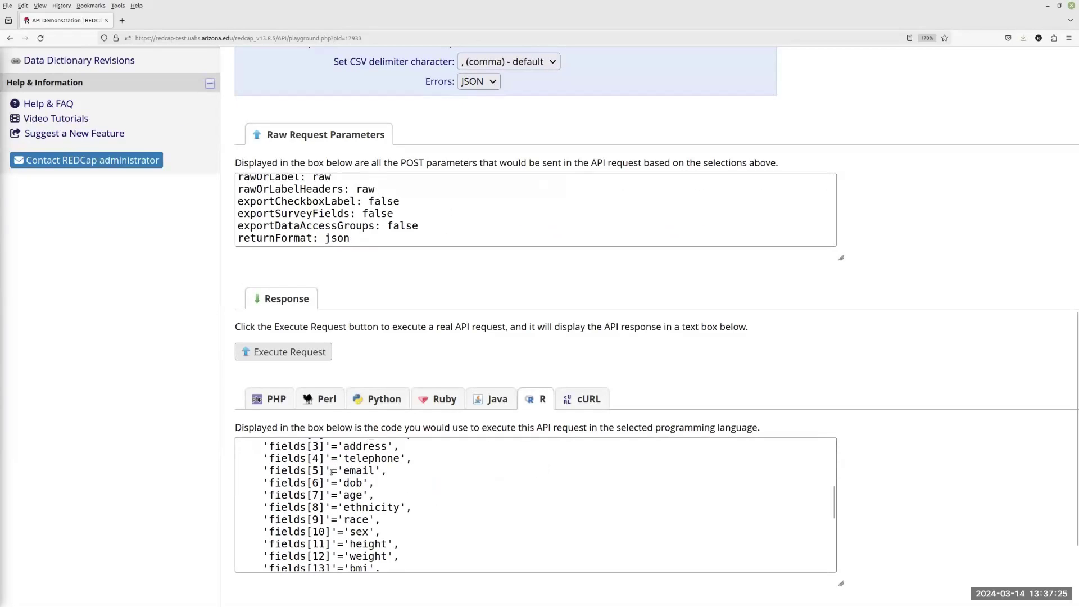
pyautogui.scroll(5, 522, 497)
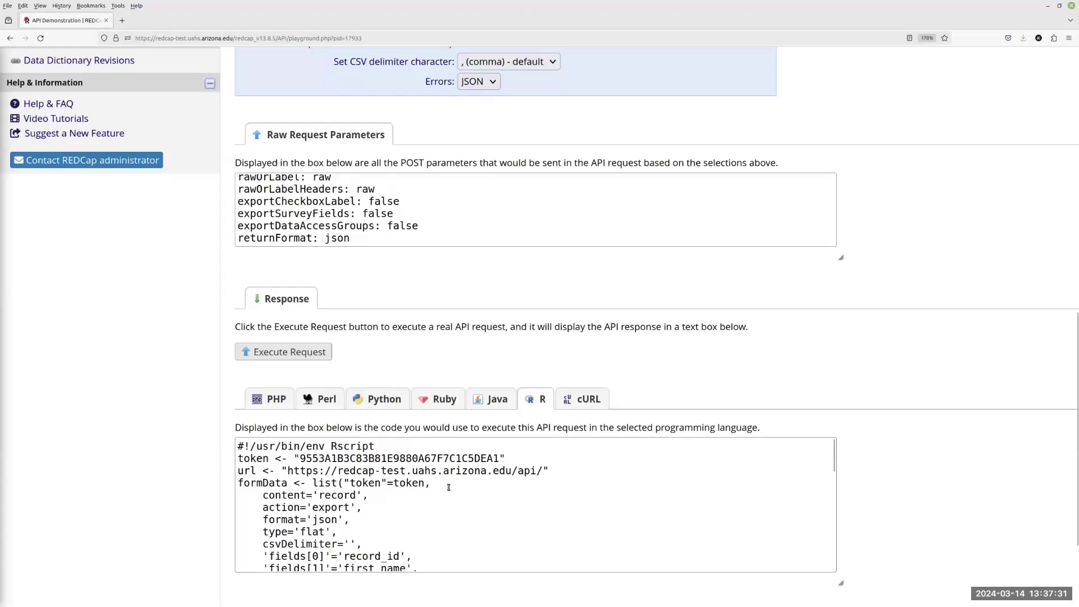
pyautogui.click(312, 351)
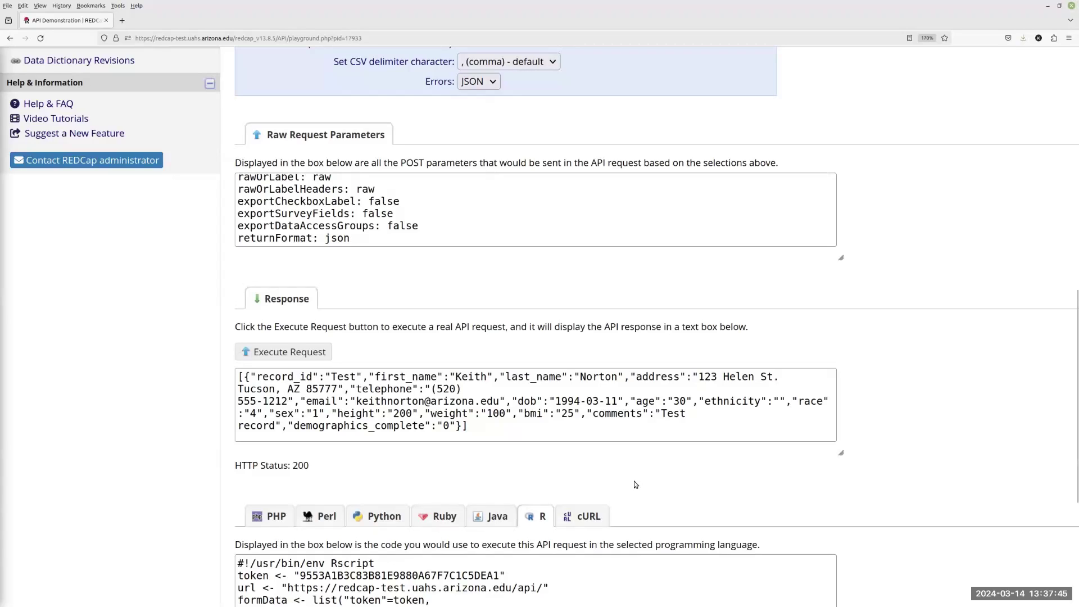
# Show the Python sample code for Export Records, read it to the end, and execute the request again
pyautogui.click(379, 516)
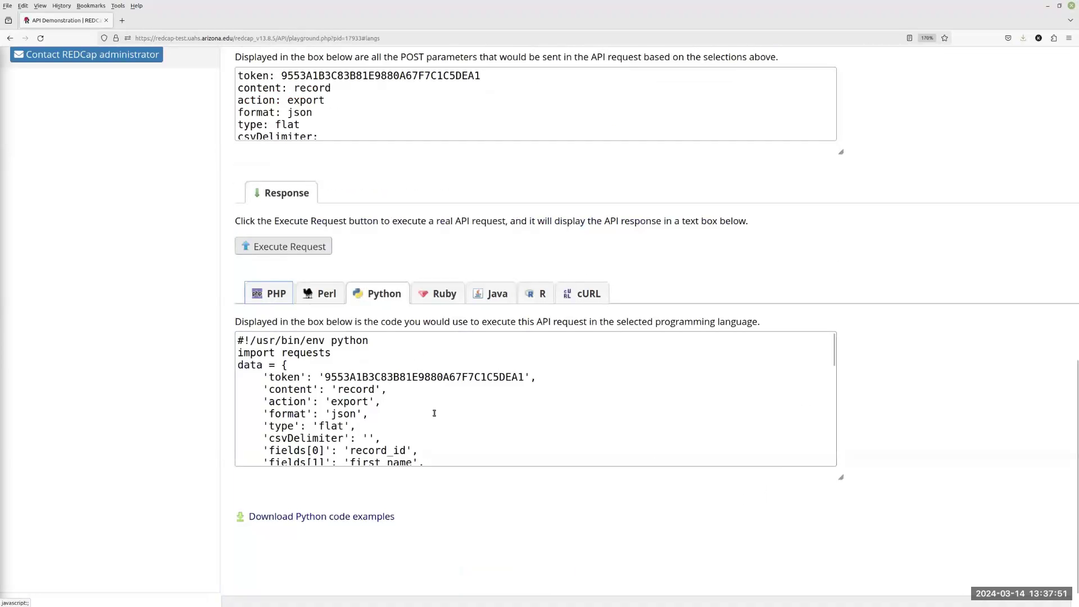
pyautogui.scroll(-10, 435, 414)
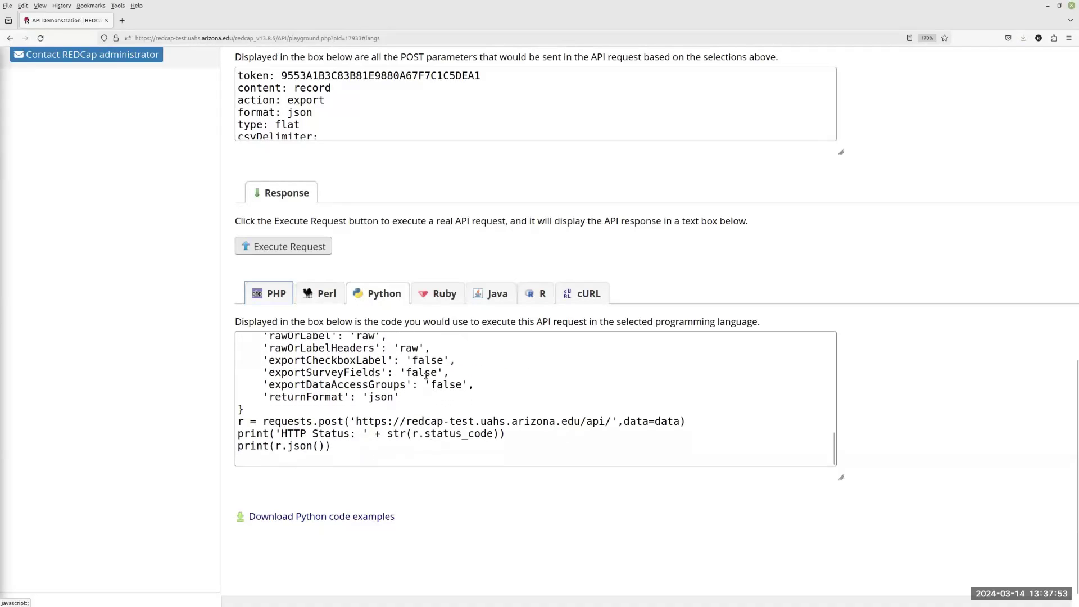
pyautogui.scroll(10, 523, 382)
pyautogui.click(284, 246)
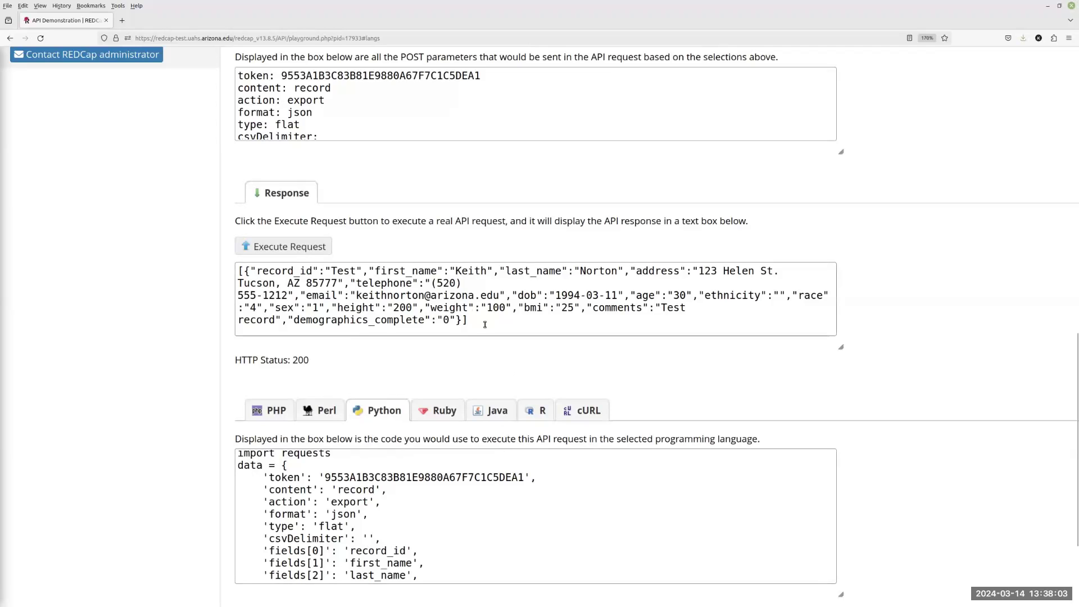
# Copy the complete R sample code for Export Records and switch to RStudio with its window maximized
pyautogui.click(537, 411)
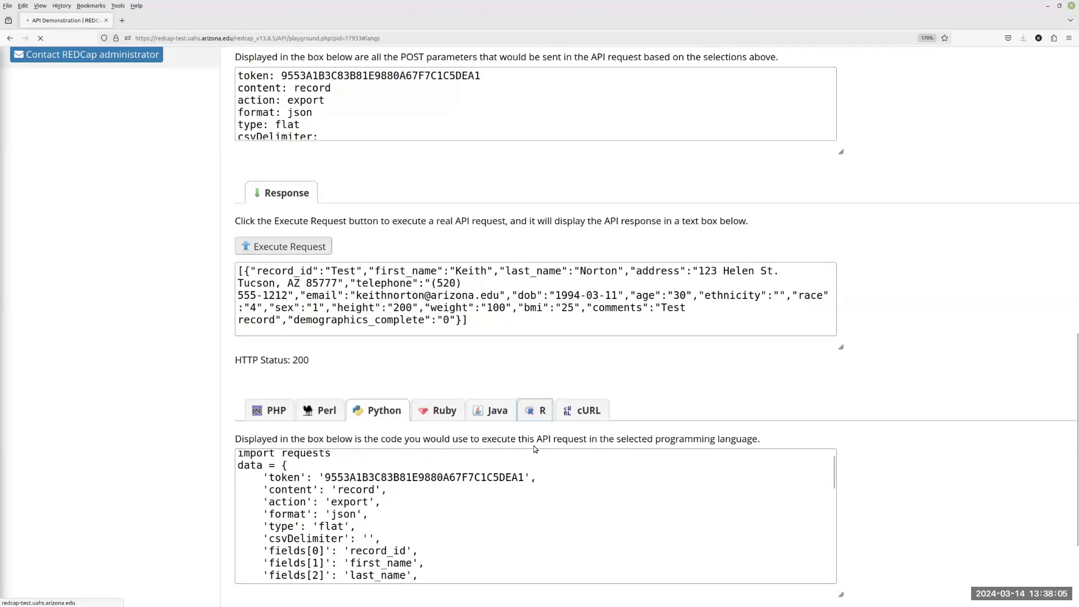
pyautogui.moveTo(238, 337); pyautogui.dragTo(332, 485)
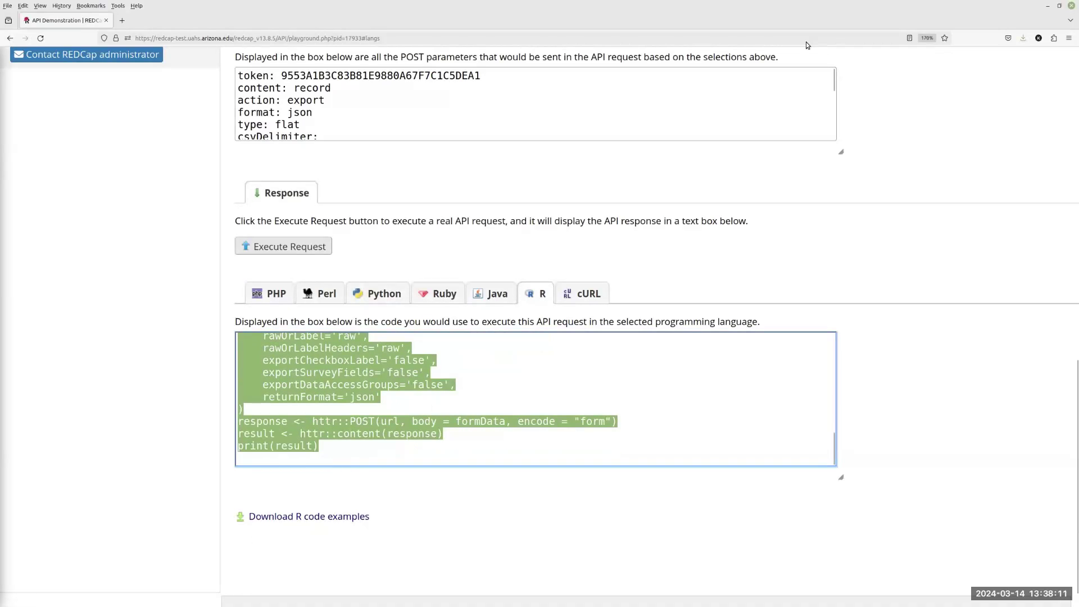
pyautogui.click(1048, 6)
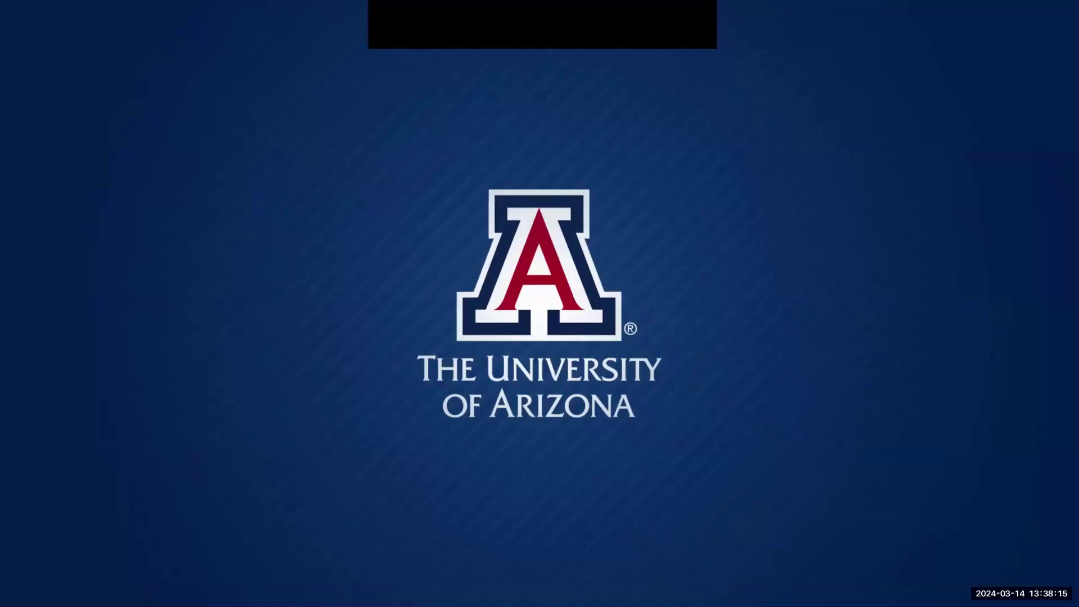
pyautogui.hotkey('alt', 'Tab')
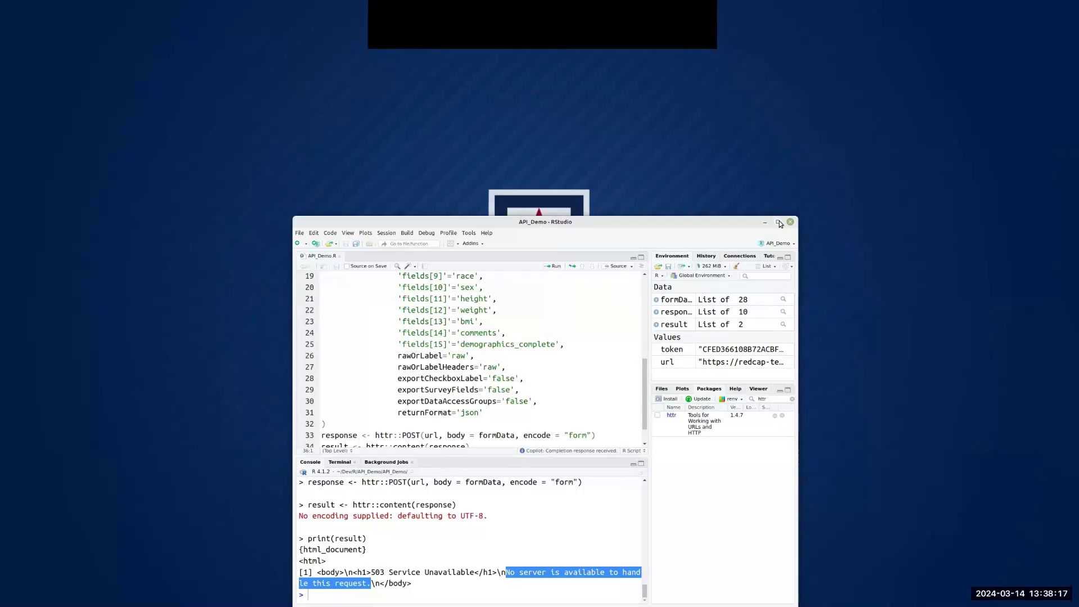
pyautogui.click(779, 223)
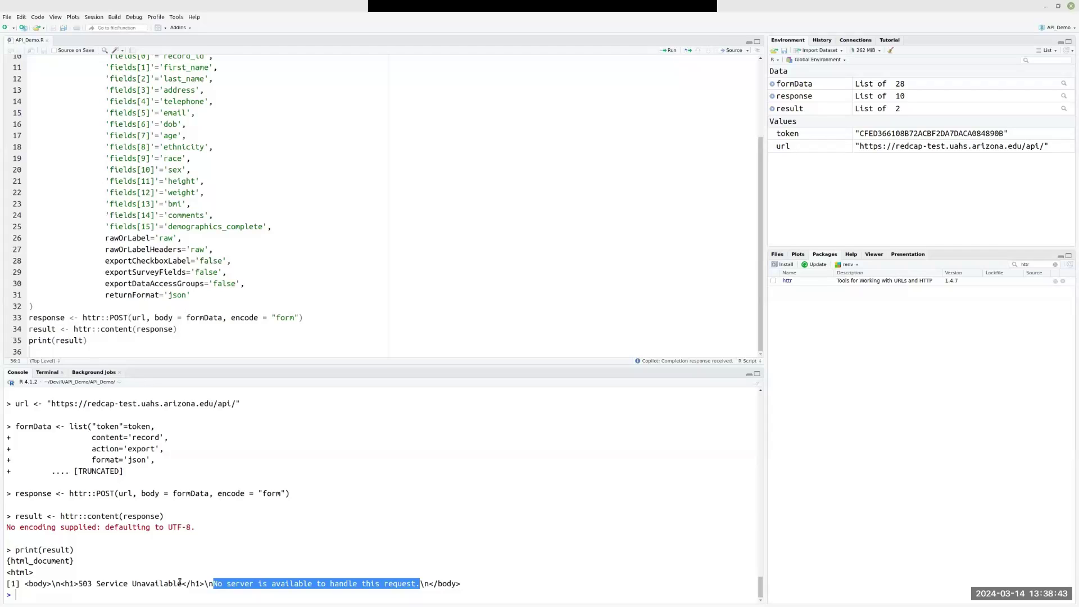
# Replace the entire contents of API_Demo.R with the copied R sample code, including the project's API token
pyautogui.scroll(3, 265, 286)
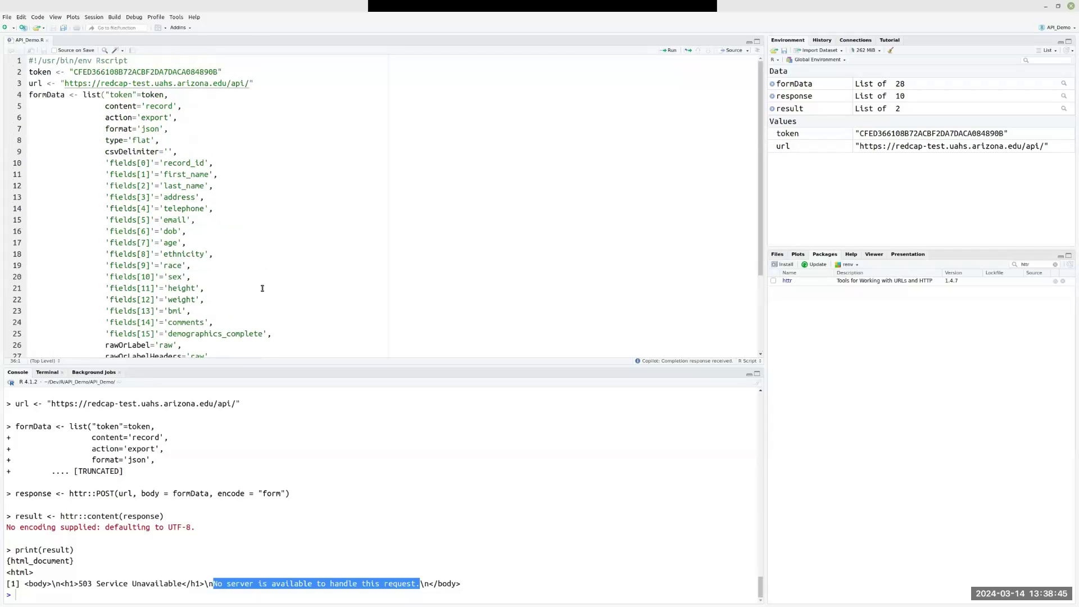
pyautogui.moveTo(30, 60); pyautogui.dragTo(156, 408)
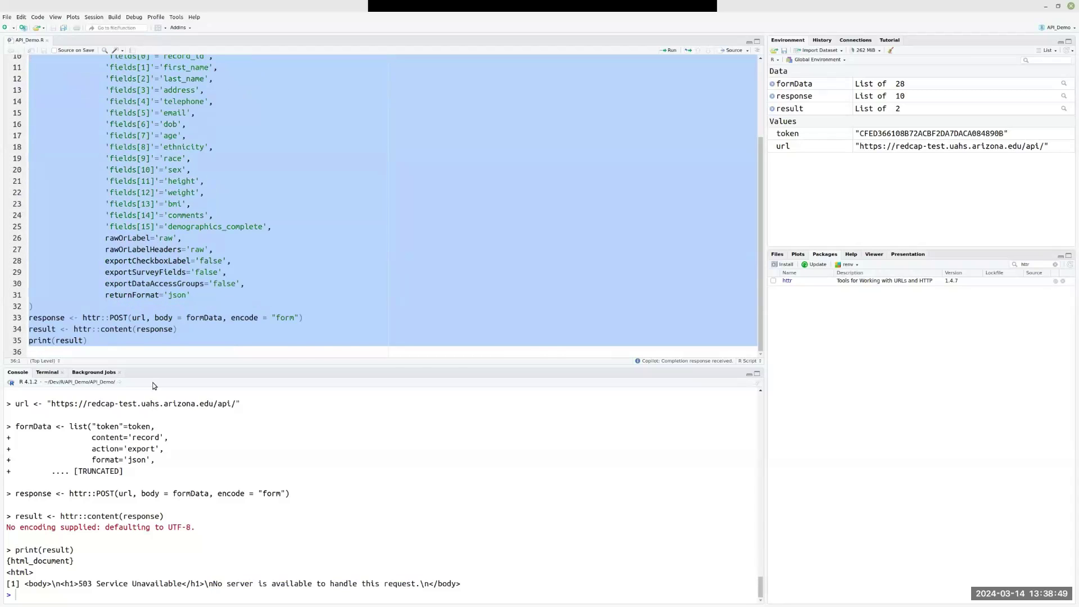
pyautogui.hotkey('ctrl', 'v')
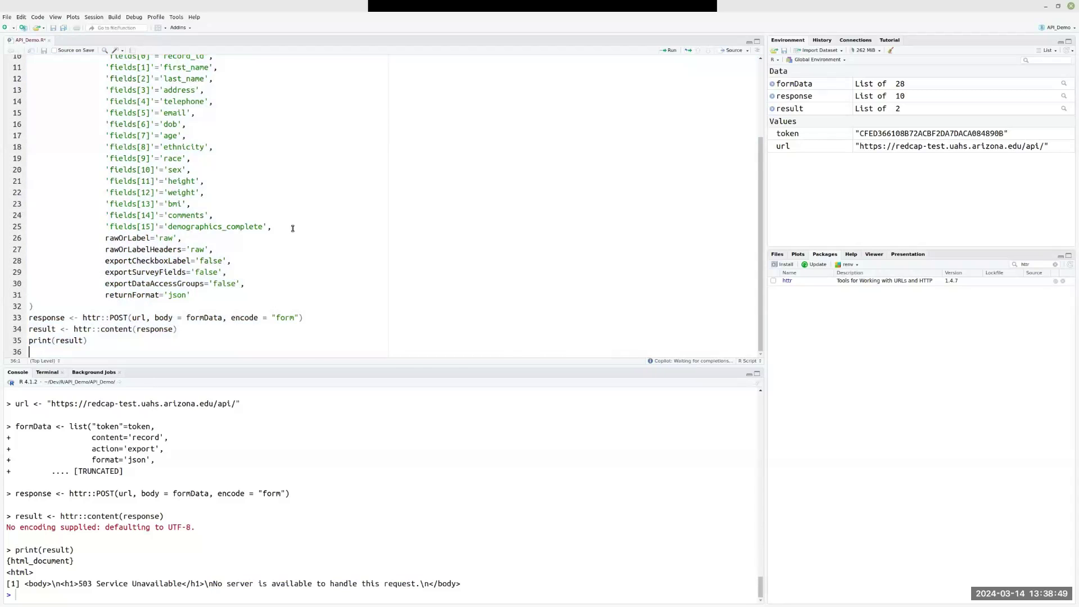
# Source the API_Demo.R script and review the exported record printed in the console
pyautogui.click(731, 51)
pyautogui.scroll(10, 105, 515)
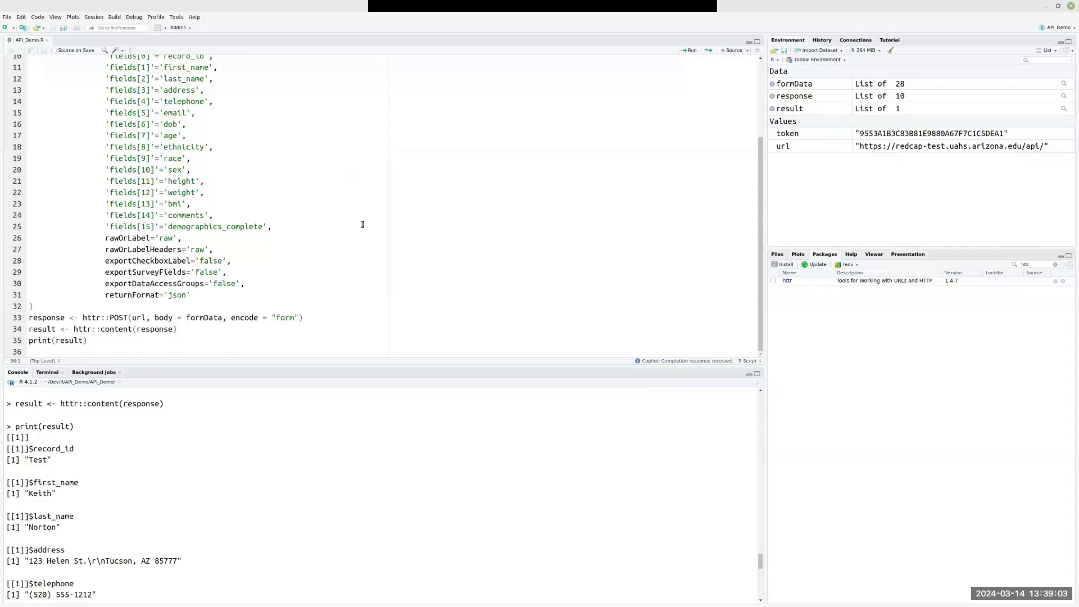
pyautogui.scroll(1, 362, 231)
pyautogui.scroll(-1, 176, 175)
# Minimize RStudio and switch to the API_Demo Python script in Visual Studio Code with its window maximized
pyautogui.click(1046, 9)
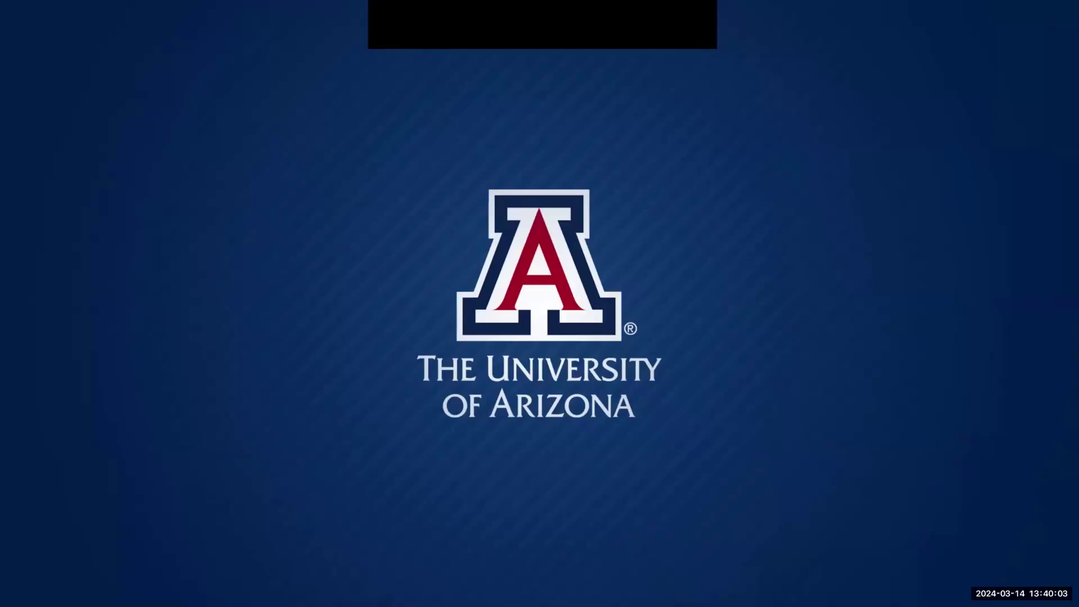
pyautogui.hotkey('alt', 'Tab')
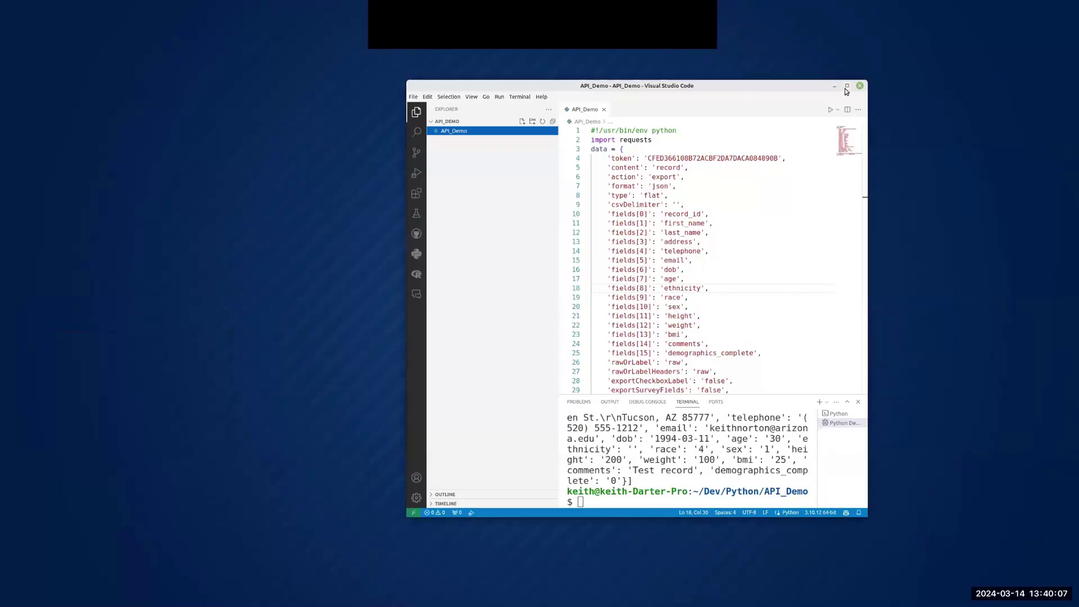
pyautogui.click(846, 86)
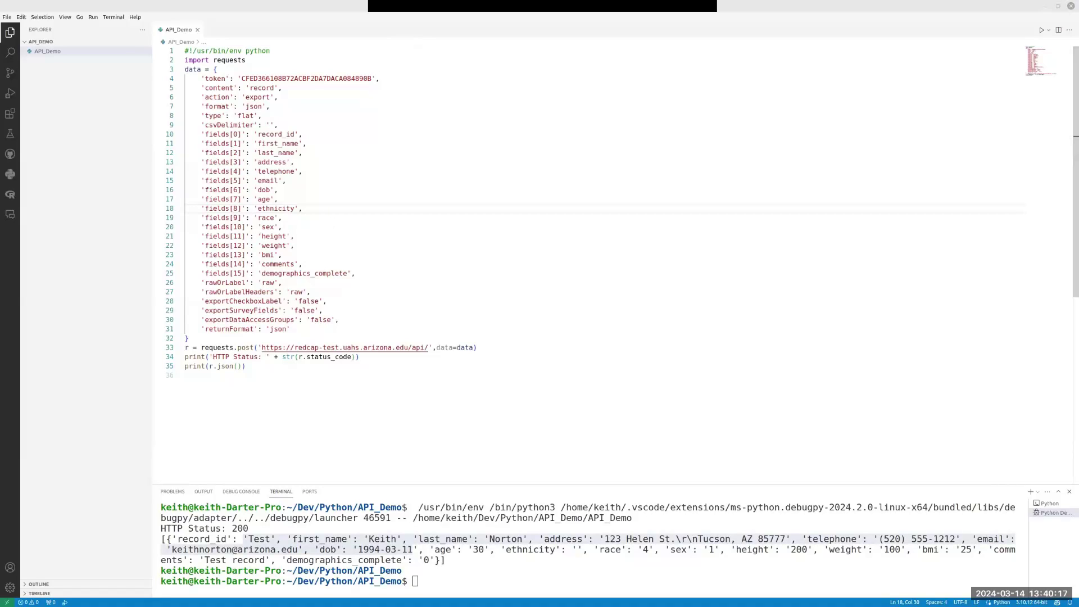
# Switch back to RStudio and copy the quoted API token assigned at the start of API_Demo.R
pyautogui.hotkey('alt', 'Tab')
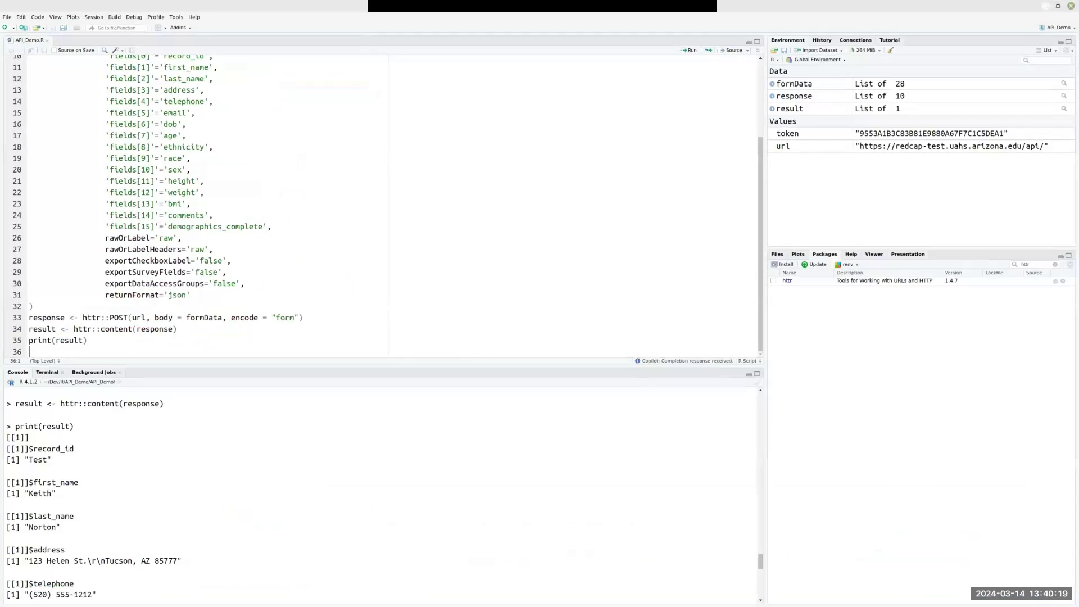
pyautogui.scroll(10, 152, 256)
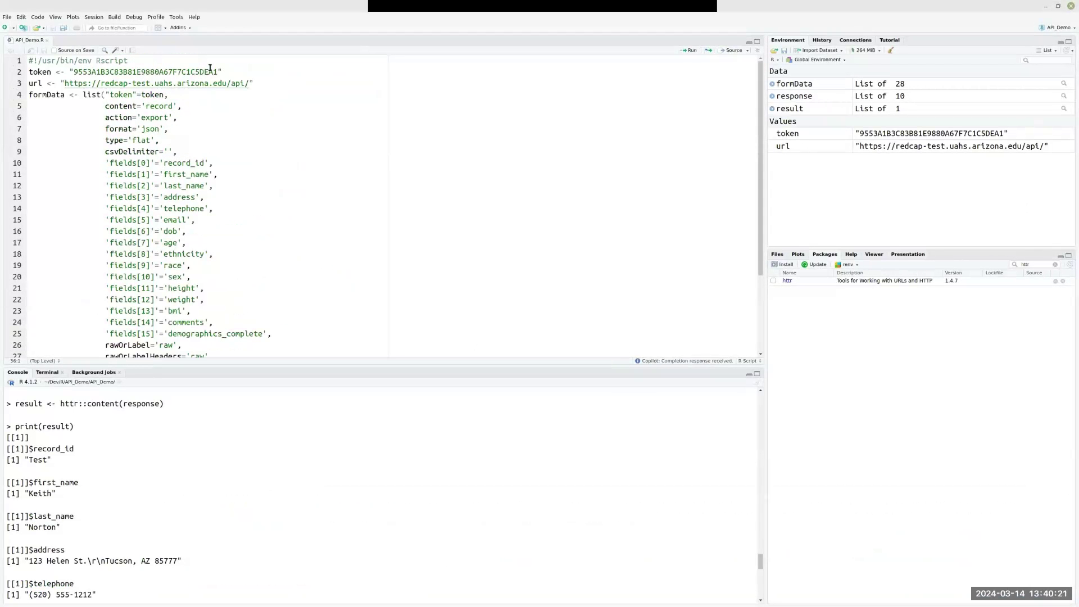
pyautogui.moveTo(224, 72); pyautogui.dragTo(66, 72)
pyautogui.hotkey('ctrl', 'c')
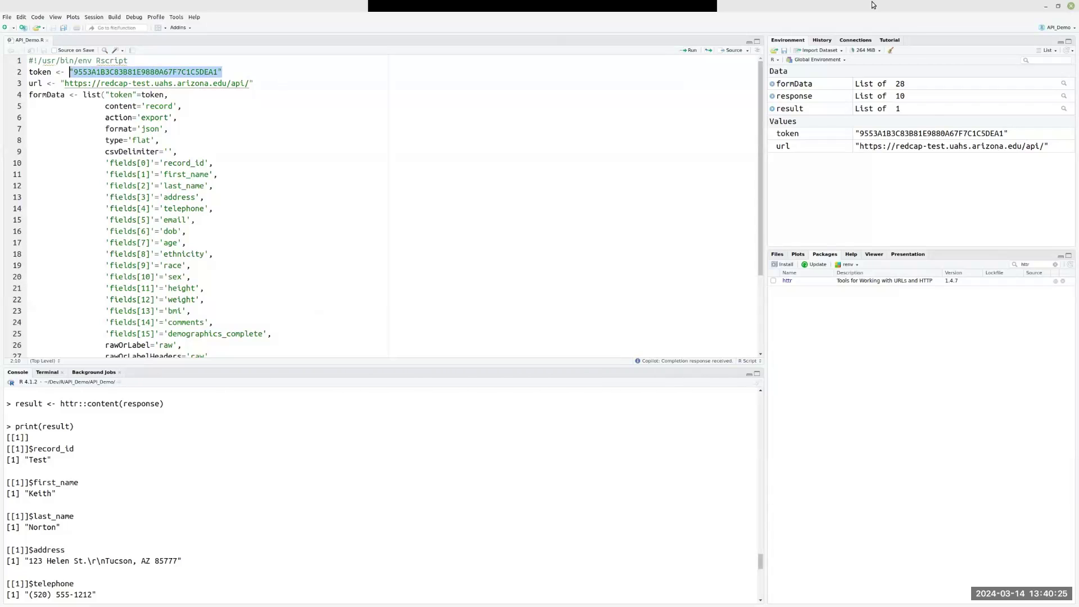
# Return to Visual Studio Code, replace the API token in the Python request data with the copied token, and run the script
pyautogui.click(1045, 6)
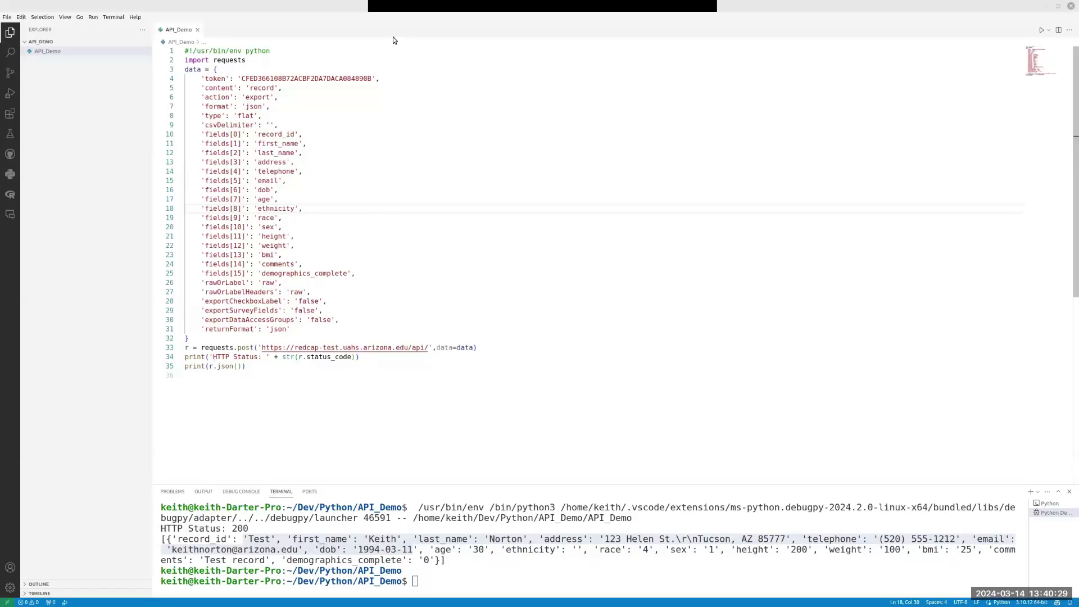
pyautogui.moveTo(375, 79); pyautogui.dragTo(240, 80)
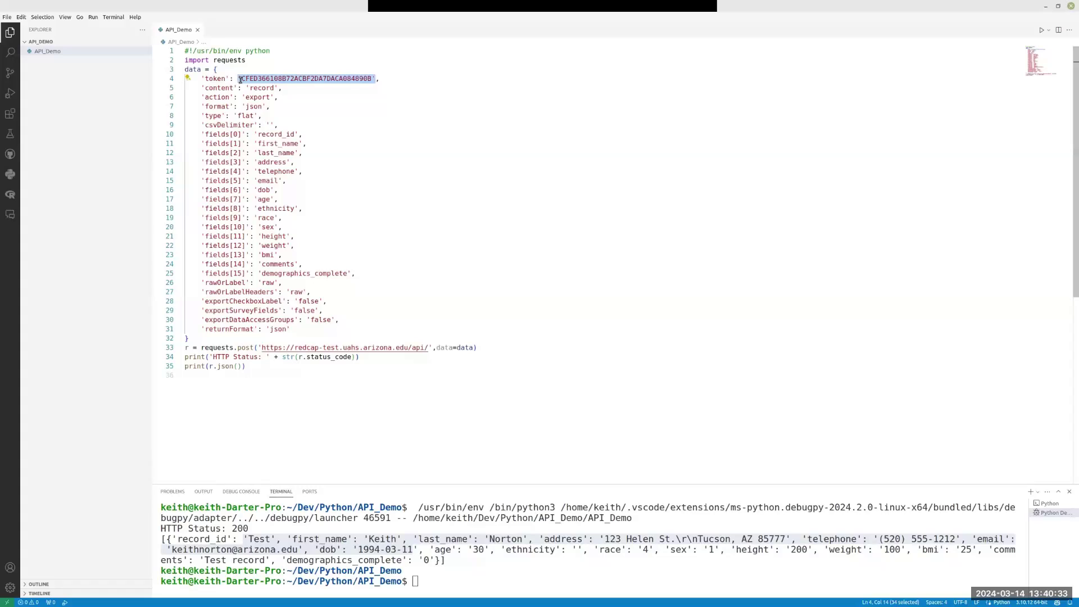
pyautogui.hotkey('ctrl', 'v')
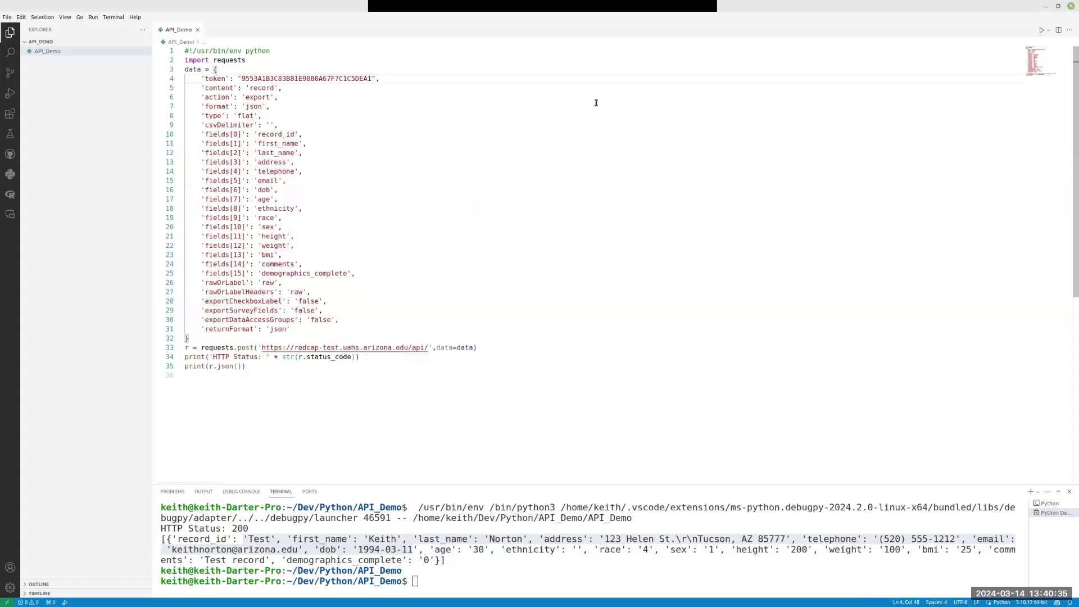
pyautogui.click(93, 20)
pyautogui.click(119, 39)
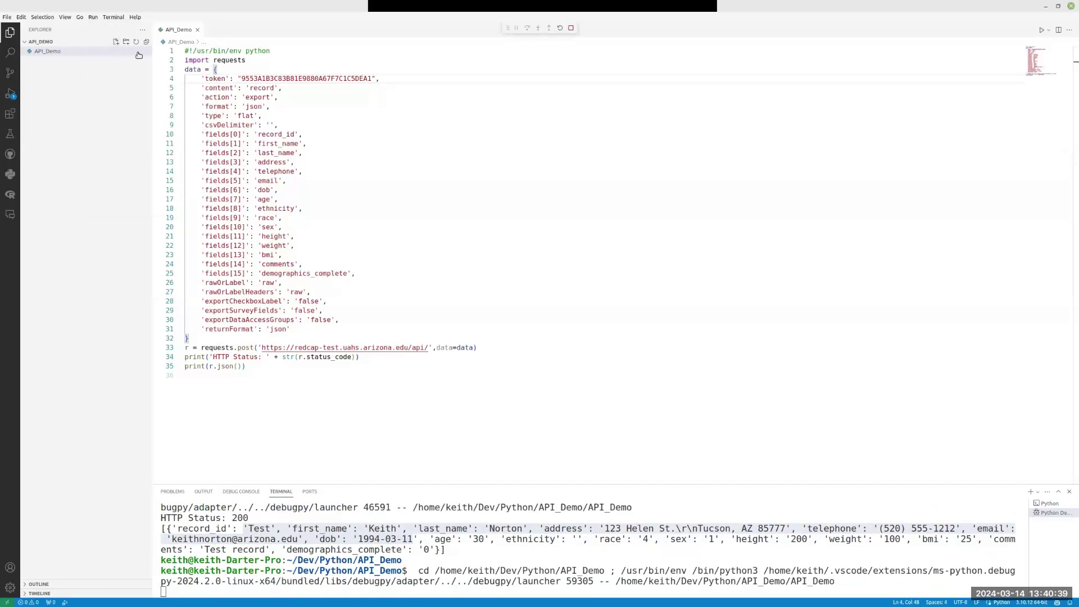